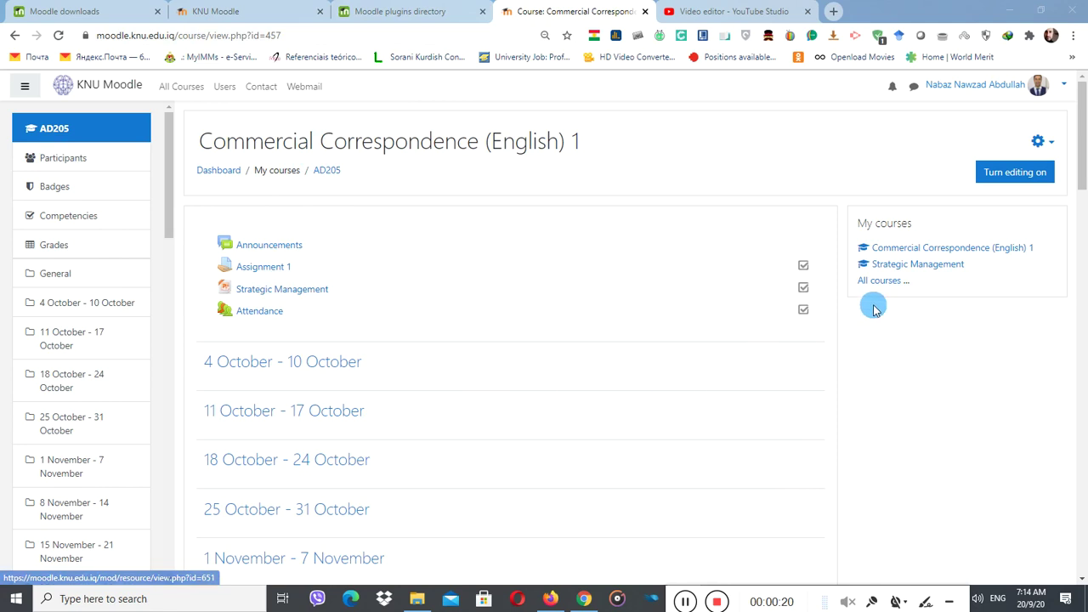
# - Turn on editing for the course and add a Quiz activity to its general section
pyautogui.click(1025, 177)
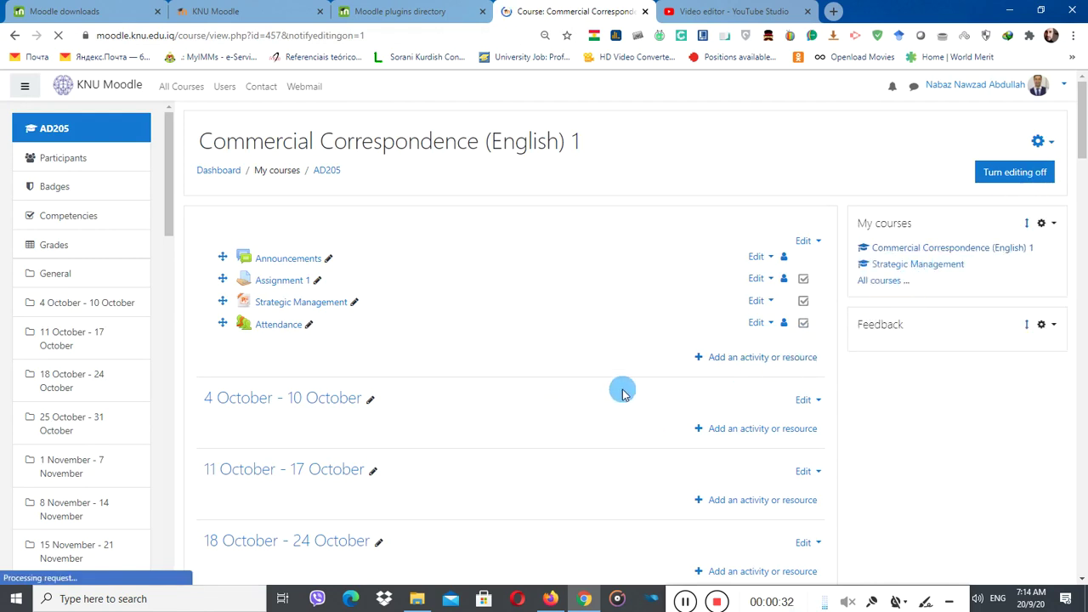
pyautogui.click(742, 361)
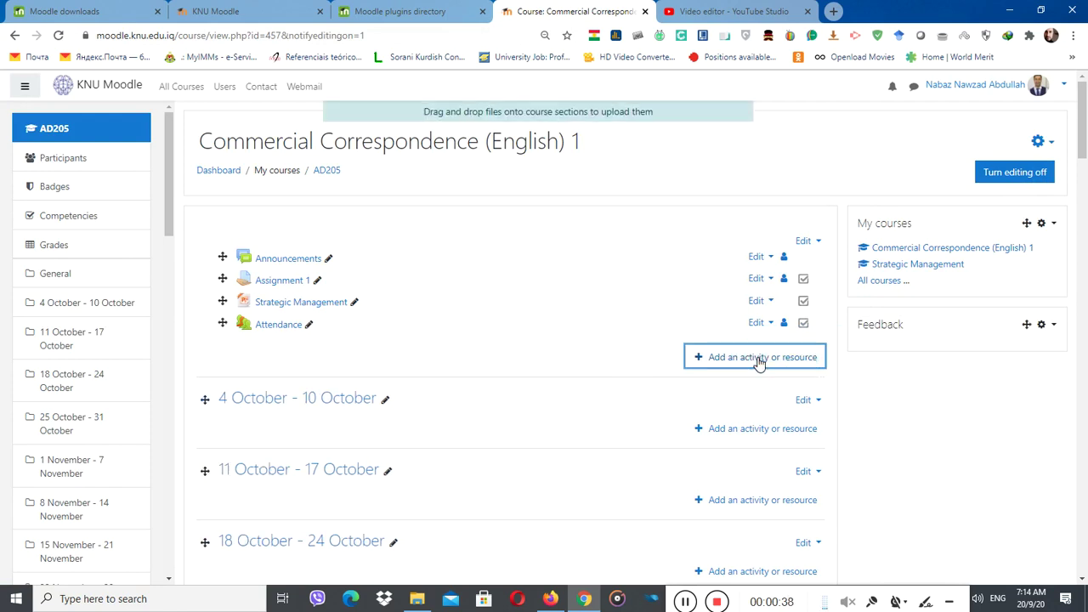
pyautogui.click(760, 360)
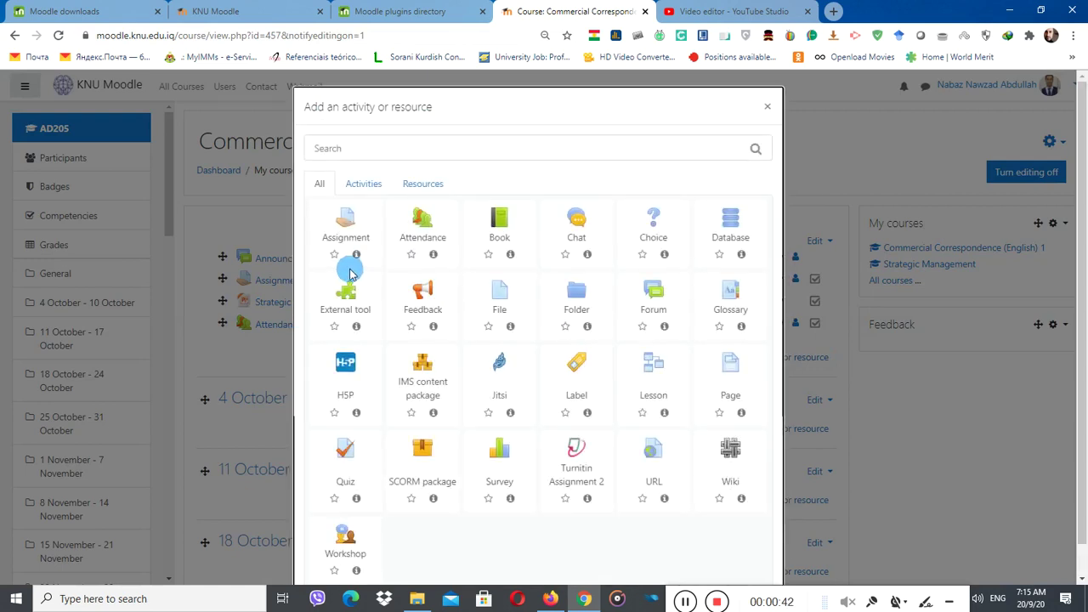
pyautogui.click(355, 461)
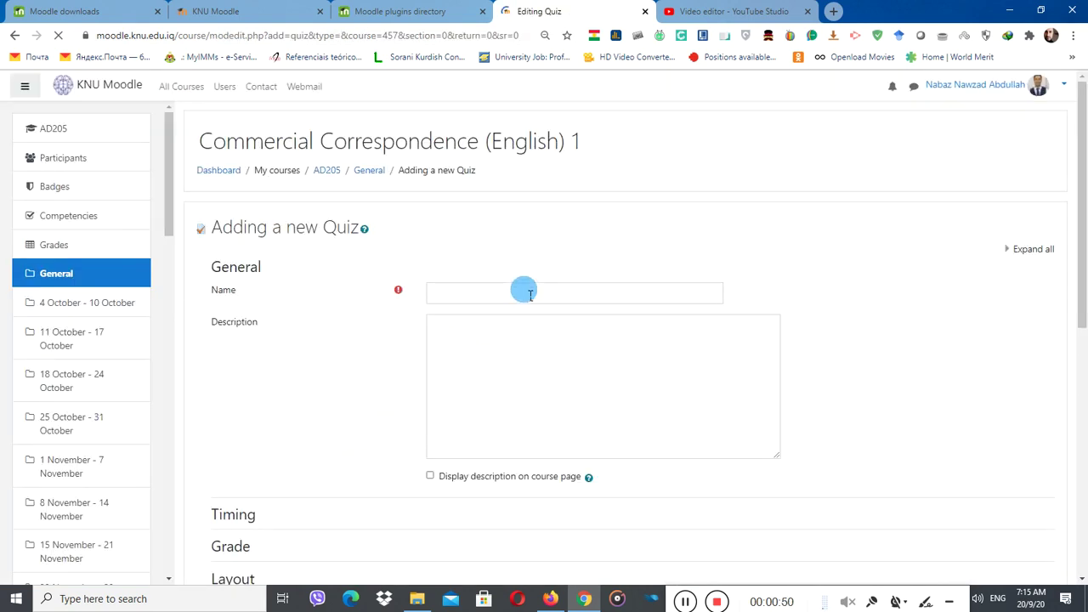
# - Name the quiz "Quiz 2" and enter the description "Its just a quiz"
pyautogui.click(527, 293)
pyautogui.write('Quiz ')
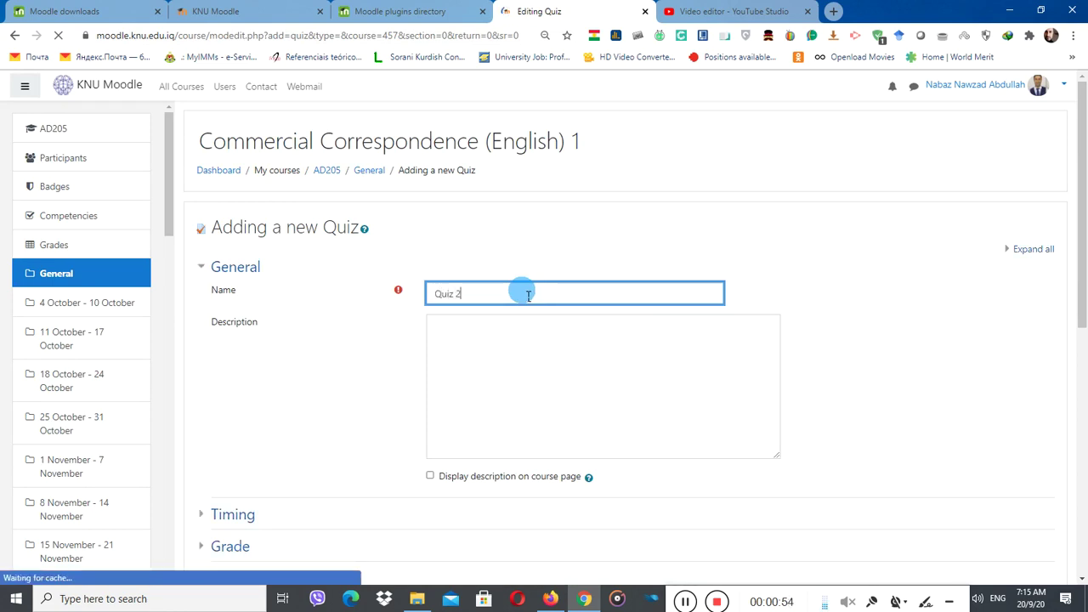
pyautogui.write('2')
pyautogui.click(553, 368)
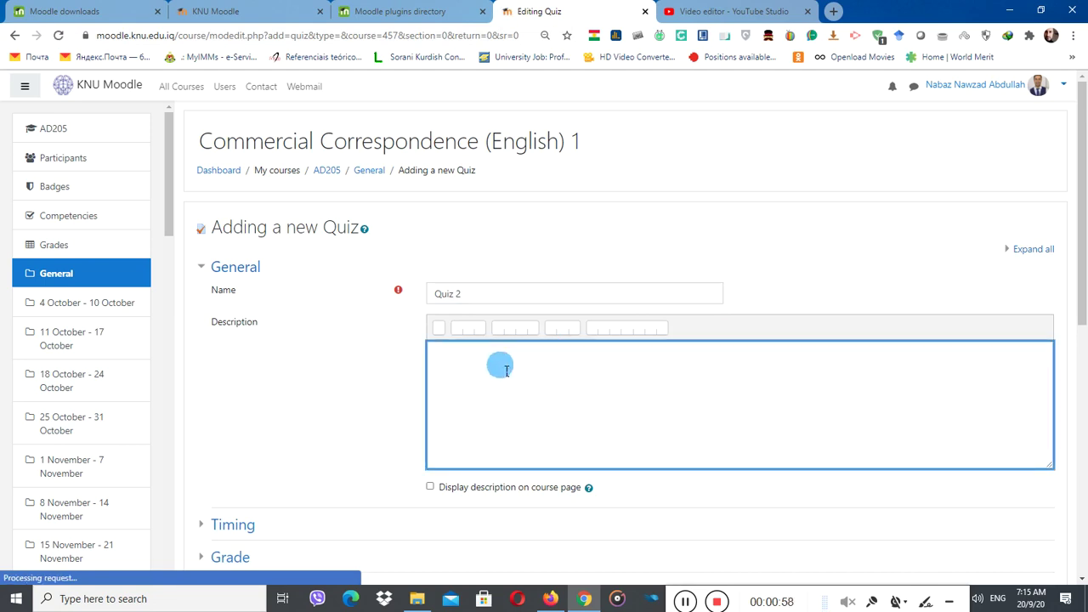
pyautogui.write('Its just a quiz')
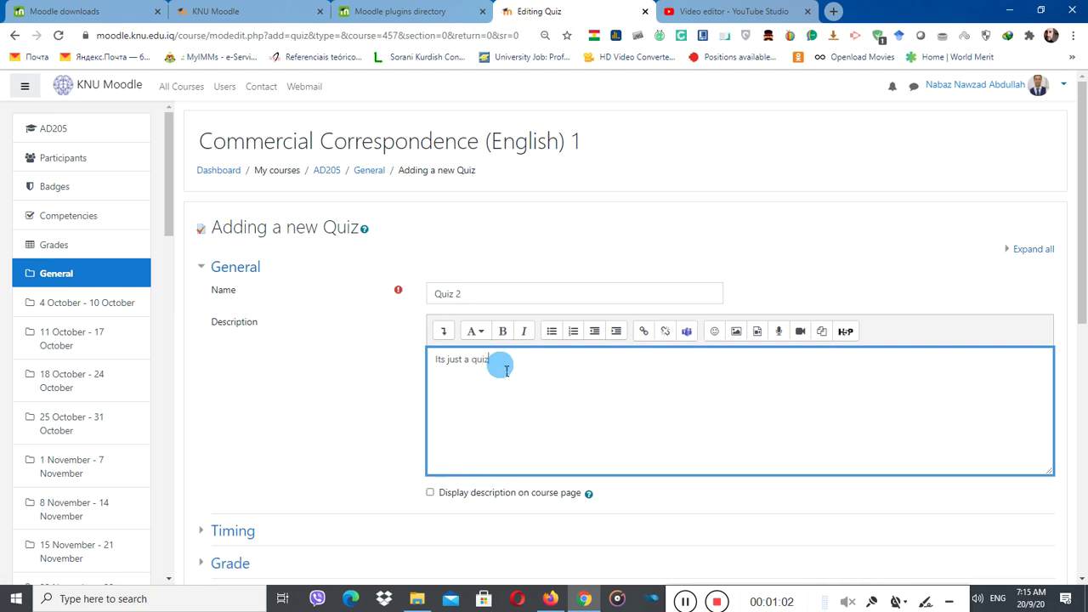
pyautogui.click(385, 396)
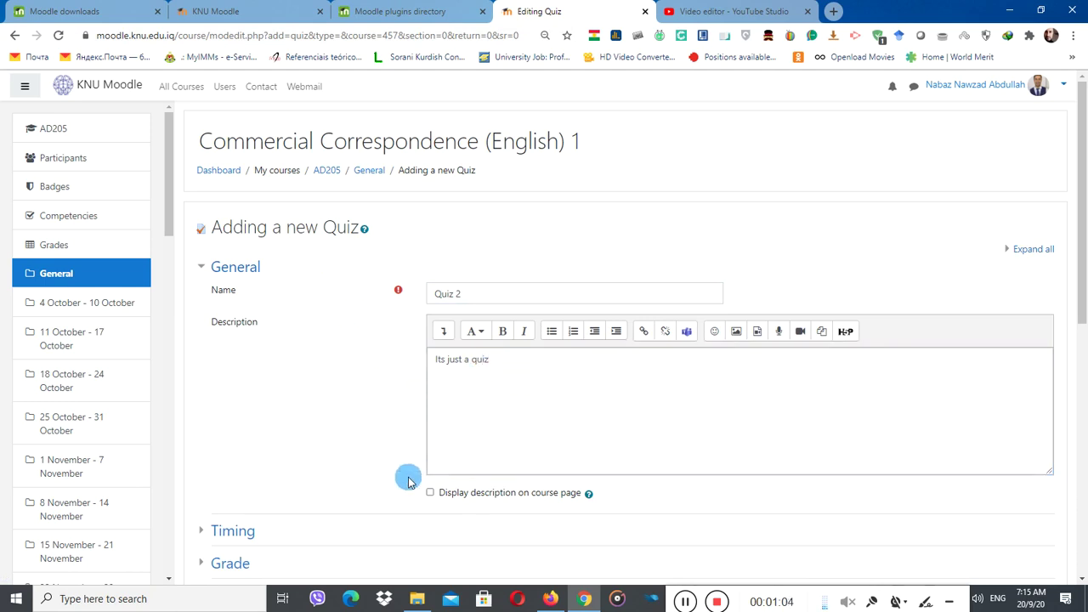
# - Enable the quiz's opening and closing dates in the Timing settings, switching each off again
pyautogui.scroll(-2, 408, 482)
pyautogui.click(247, 330)
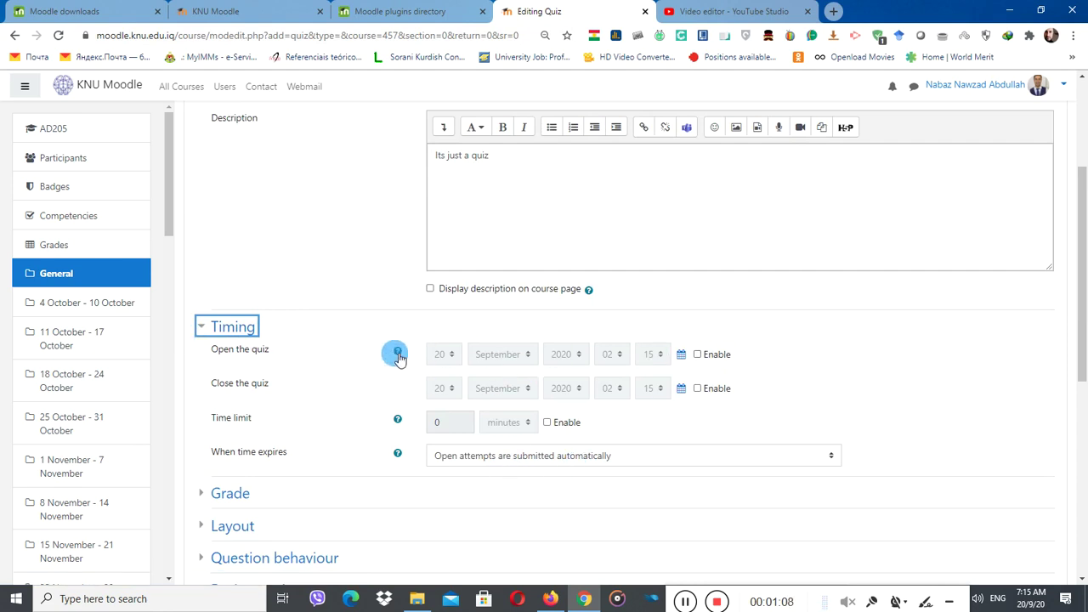
pyautogui.click(697, 354)
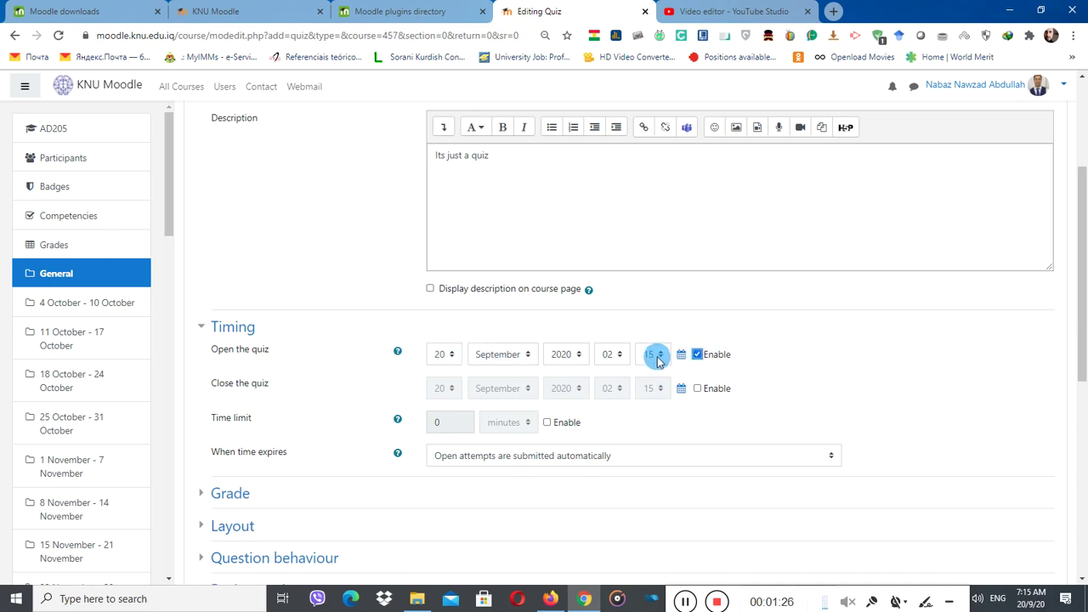
pyautogui.press('space')
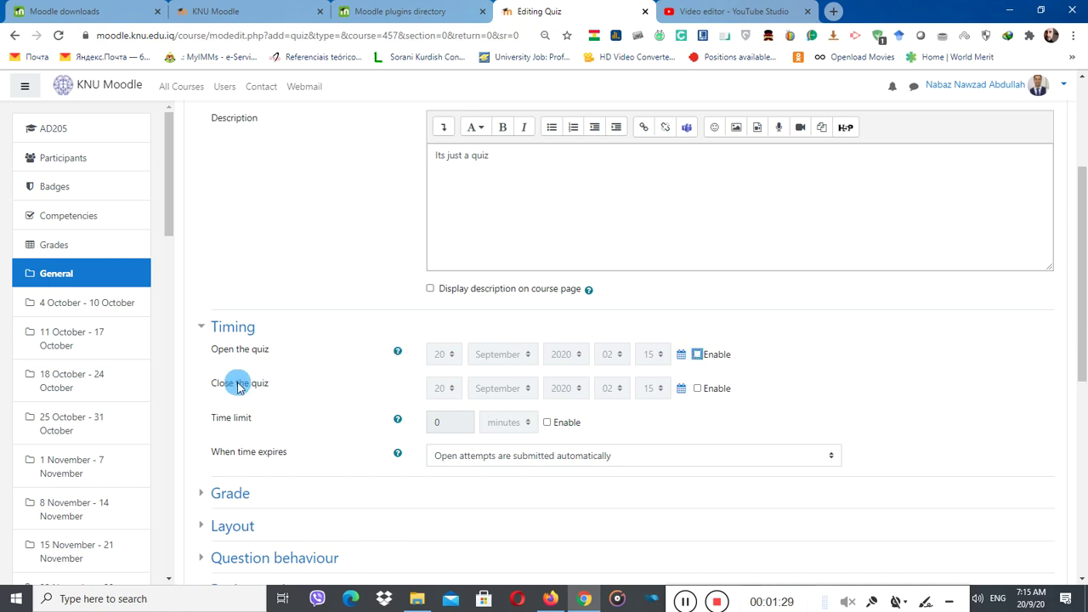
pyautogui.click(698, 388)
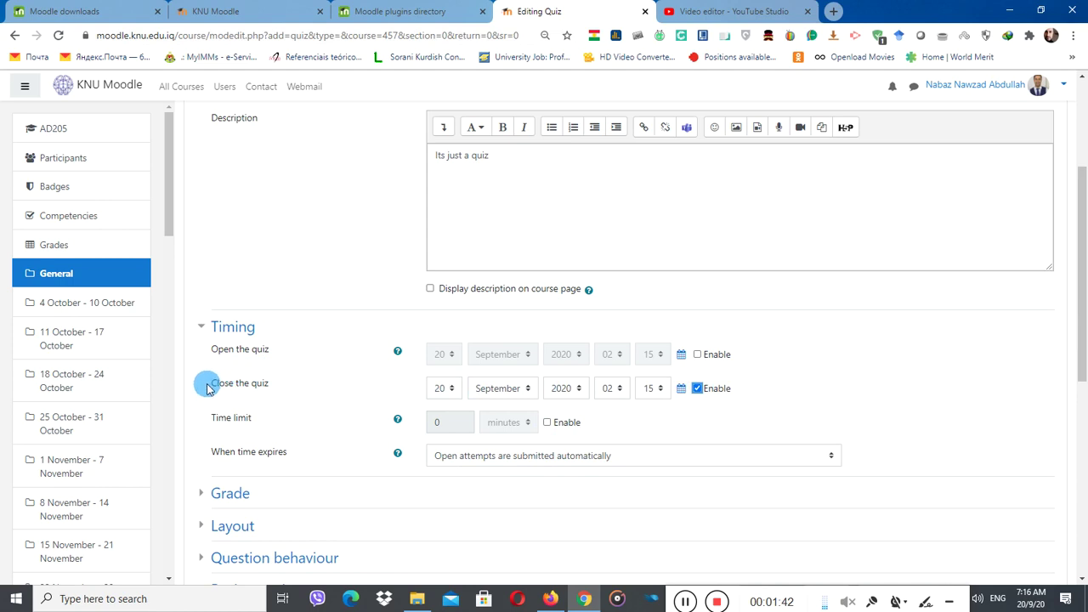
pyautogui.click(697, 388)
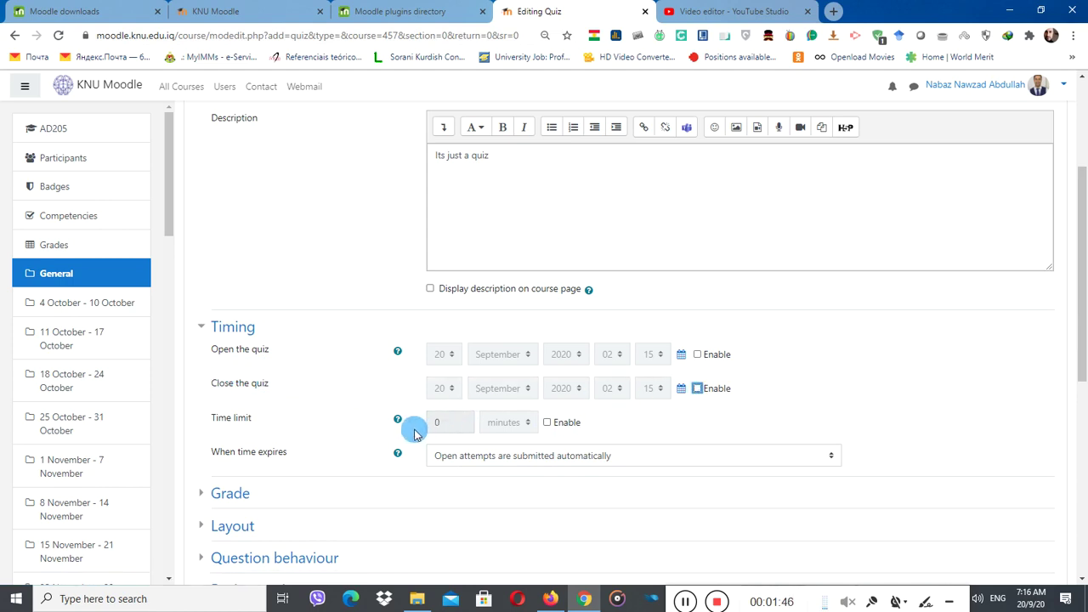
# - Enable a time limit of 1 minute for the quiz, look at the available time units, and switch the limit off again
pyautogui.click(549, 424)
pyautogui.write('1')
pyautogui.click(508, 422)
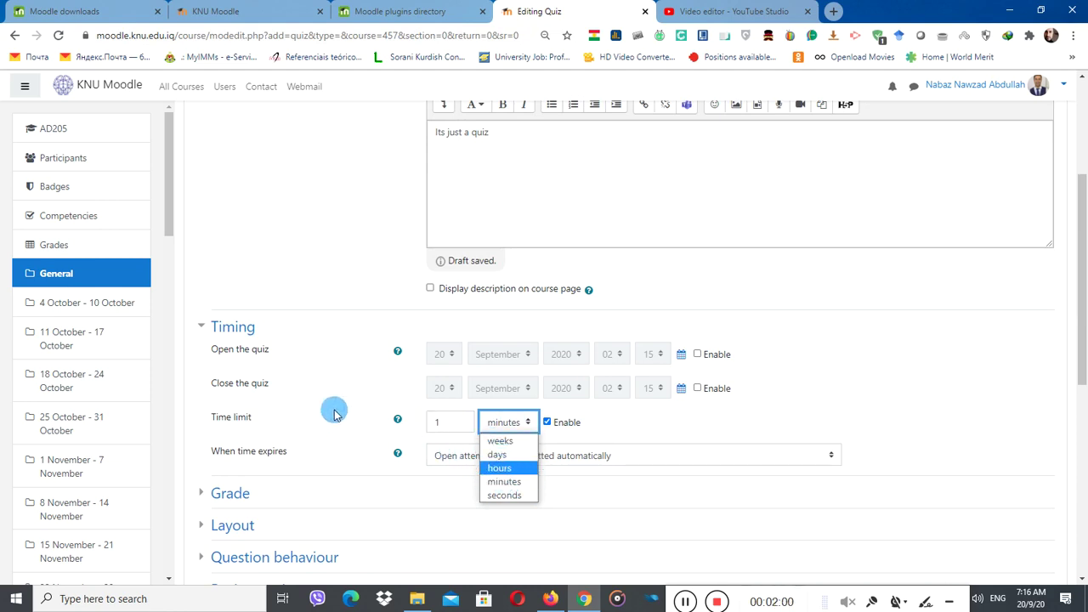
pyautogui.click(454, 430)
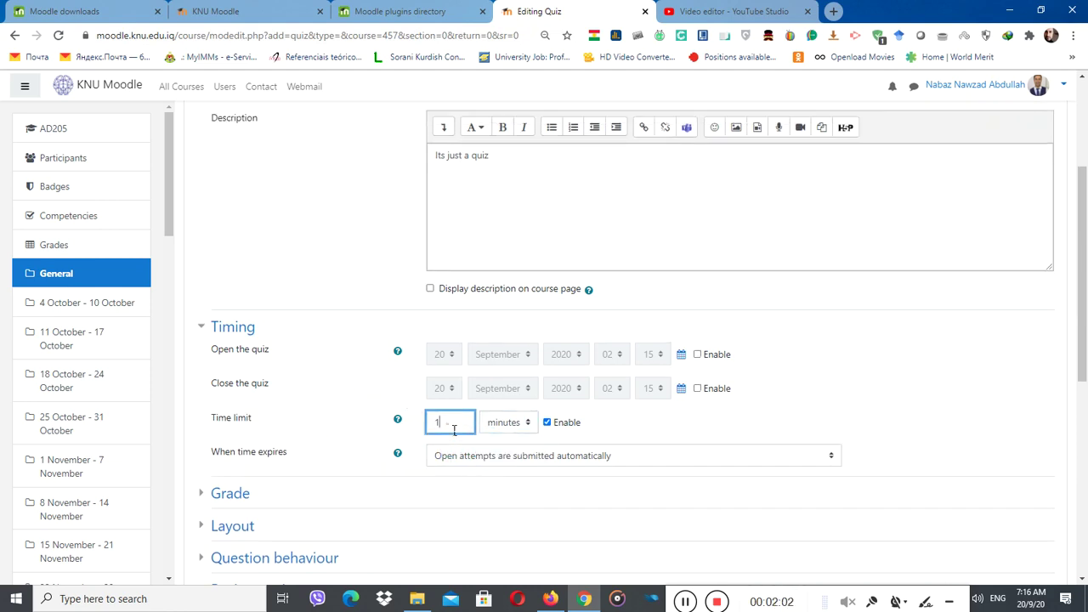
pyautogui.click(547, 424)
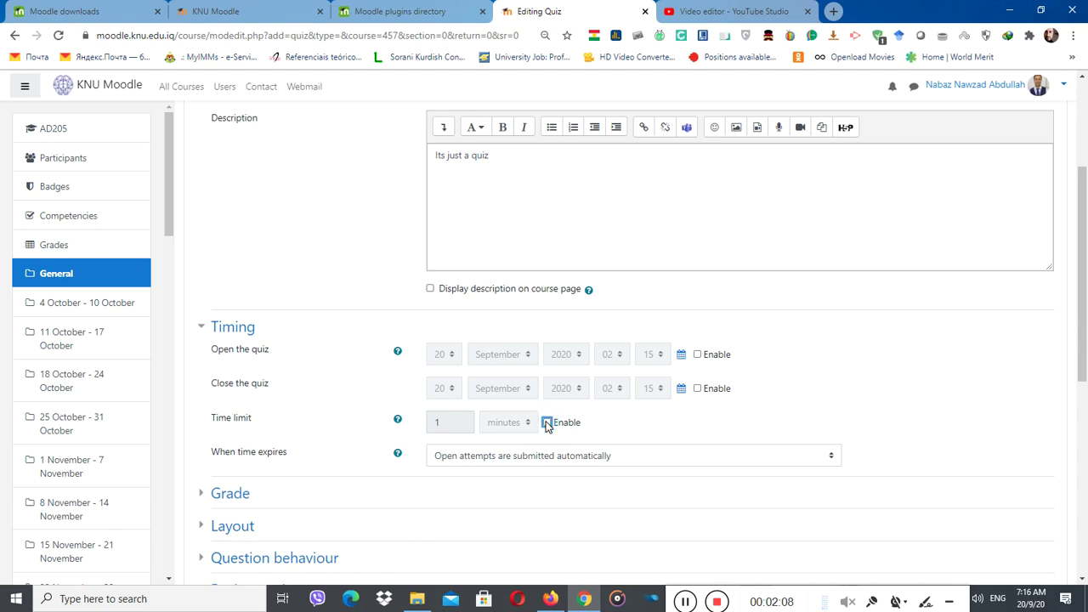
pyautogui.click(547, 423)
pyautogui.click(547, 424)
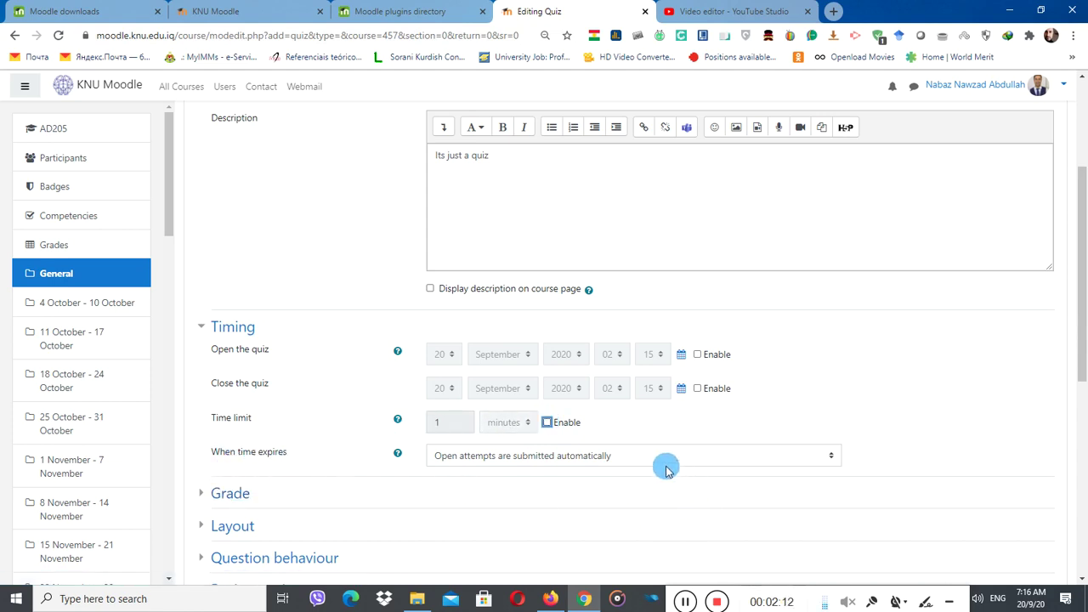
# - Examine the choices for what happens when time expires and the quiz's grade settings, including the grading methods
pyautogui.click(539, 460)
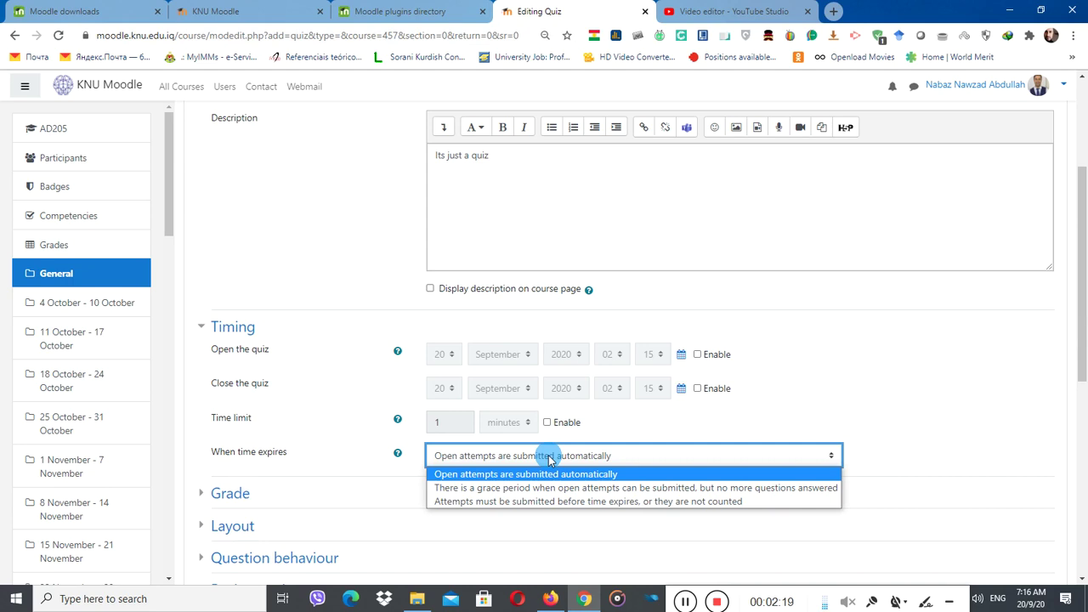
pyautogui.click(773, 401)
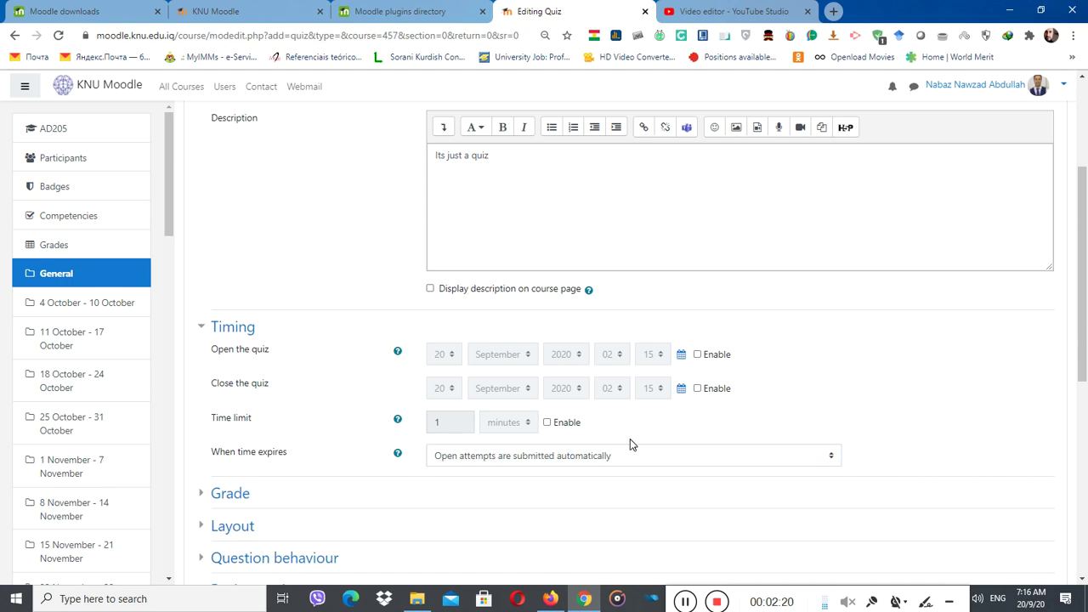
pyautogui.click(230, 492)
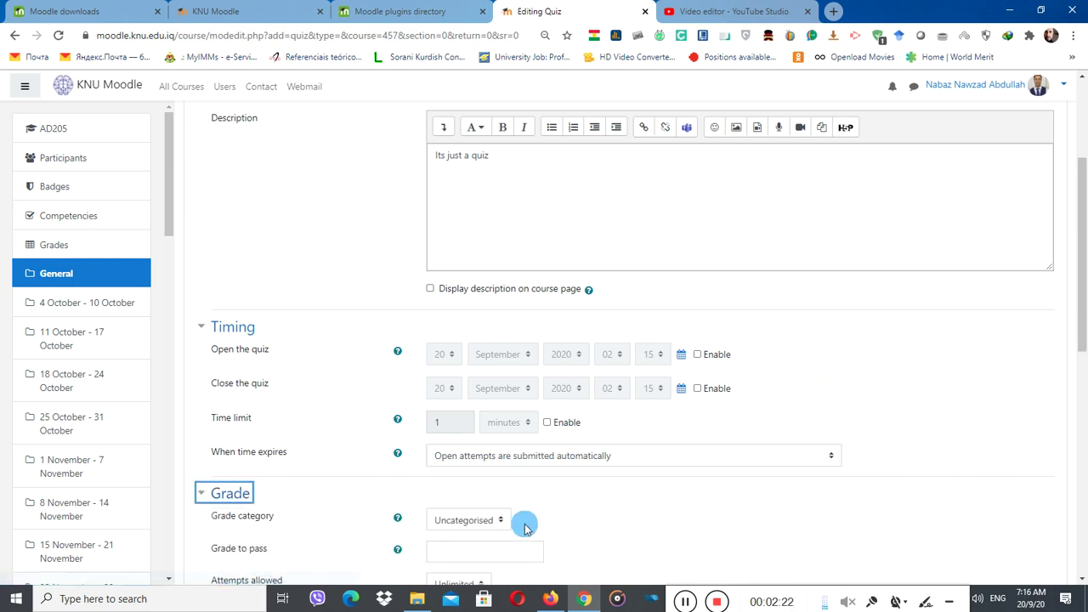
pyautogui.scroll(-1, 528, 517)
pyautogui.scroll(-2, 539, 517)
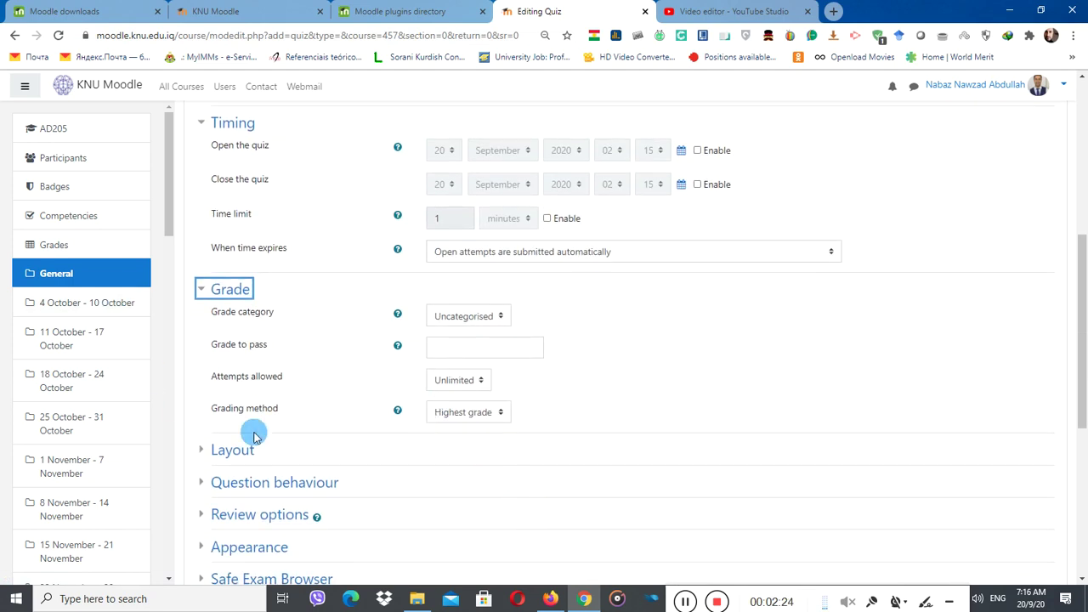
pyautogui.click(480, 413)
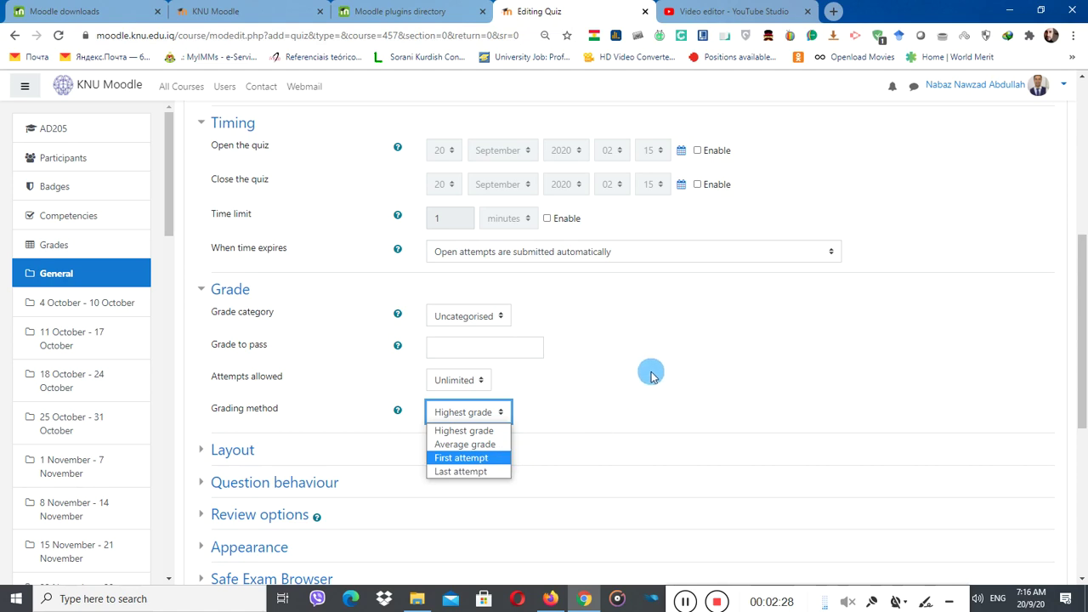
pyautogui.click(497, 380)
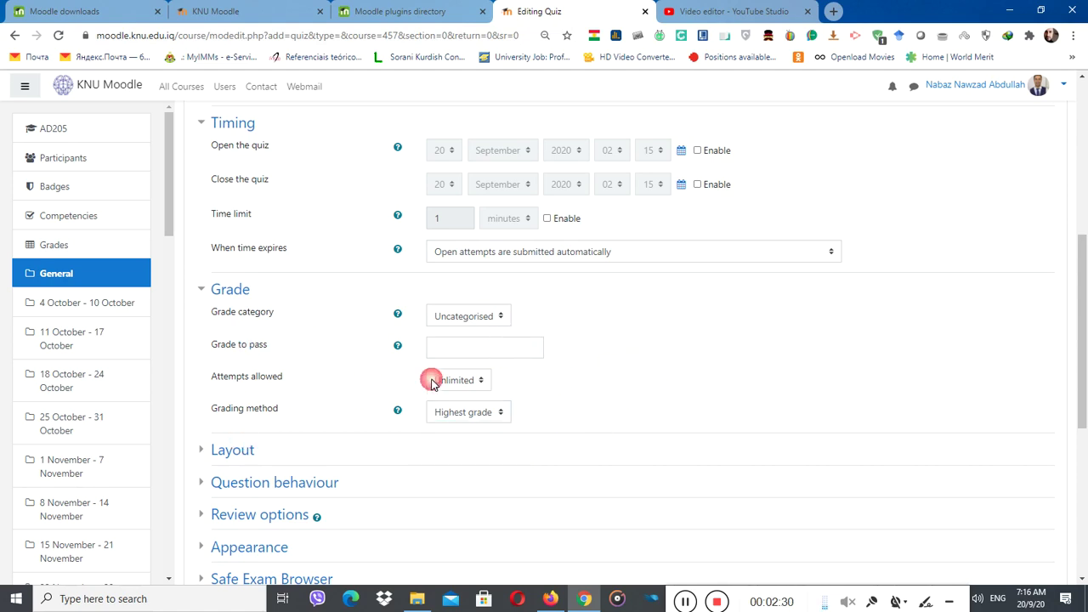
# - Save and display the new quiz, and open it for editing its questions
pyautogui.scroll(-2, 408, 408)
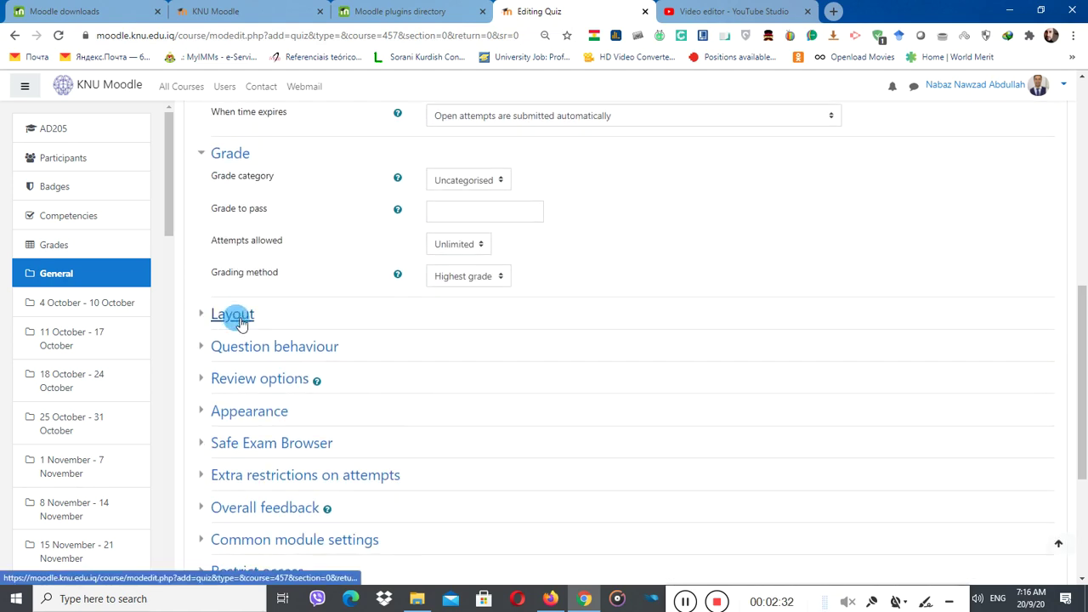
pyautogui.scroll(-2, 267, 451)
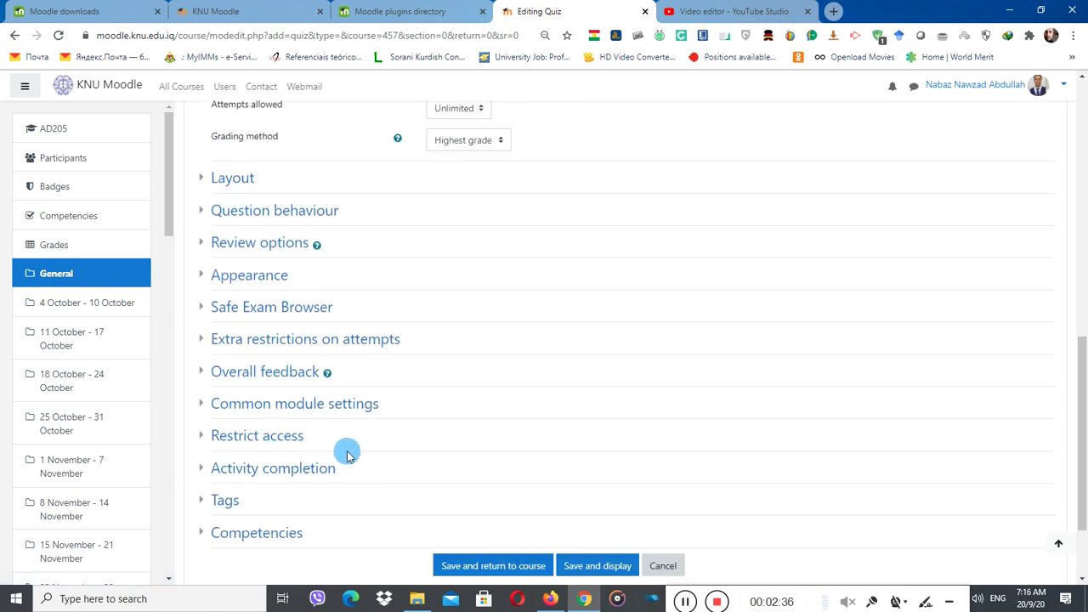
pyautogui.scroll(-2, 459, 440)
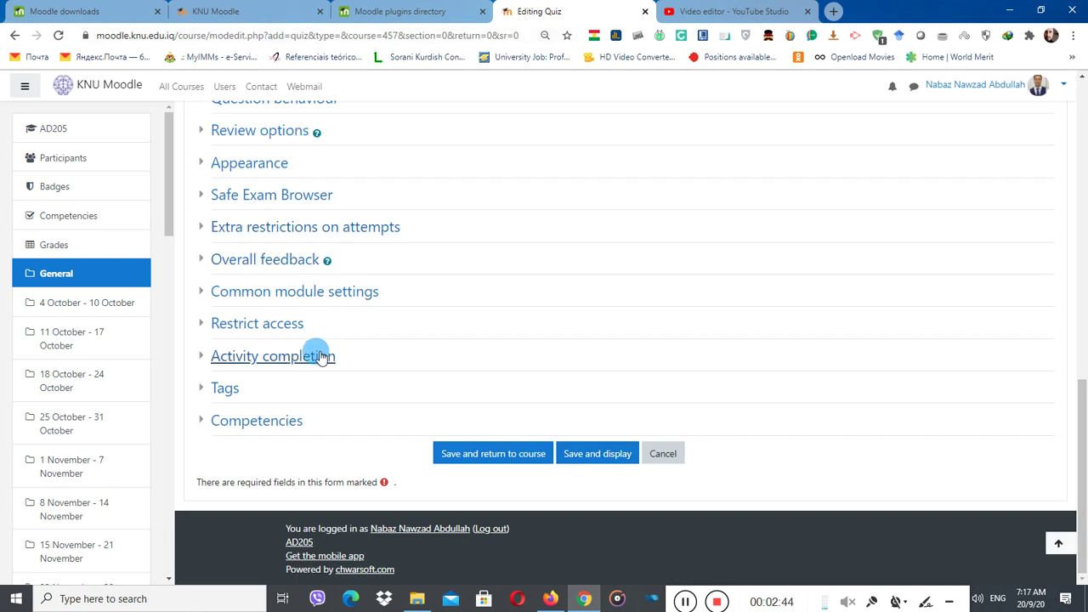
pyautogui.scroll(2, 320, 363)
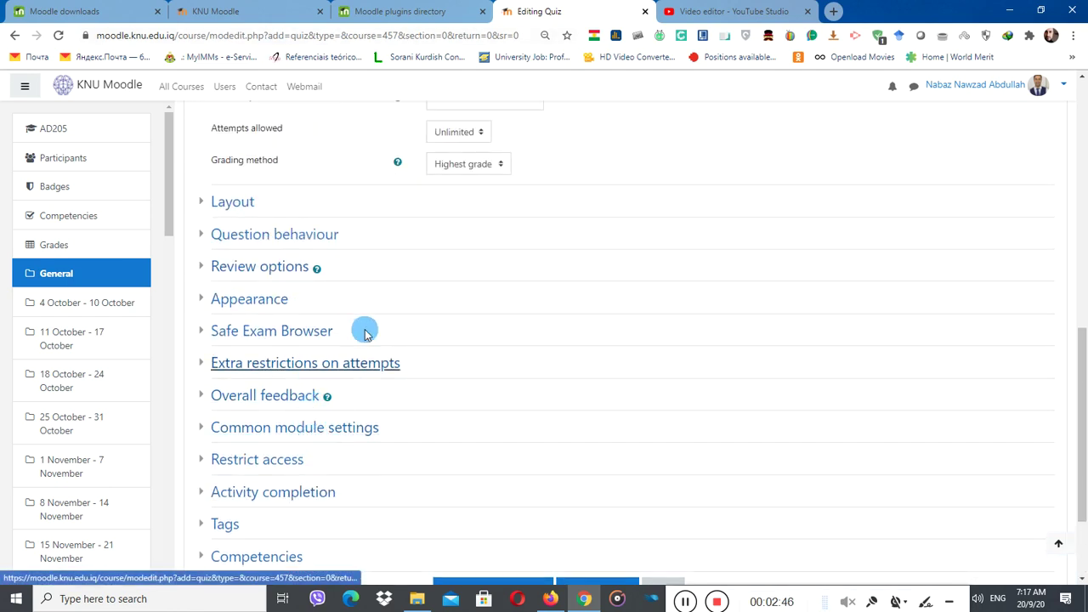
pyautogui.scroll(-2, 498, 454)
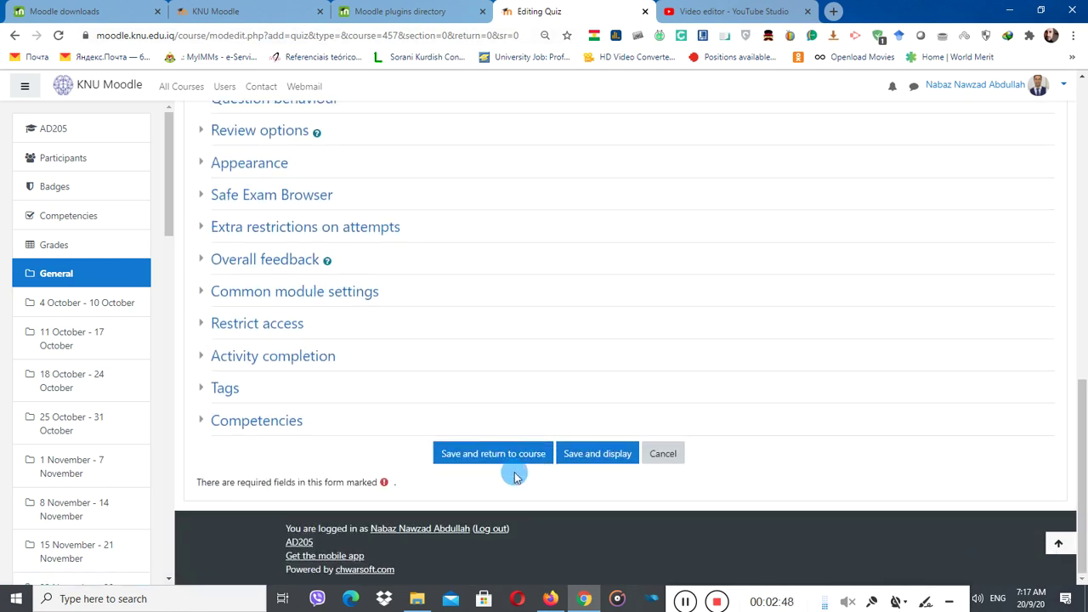
pyautogui.click(606, 461)
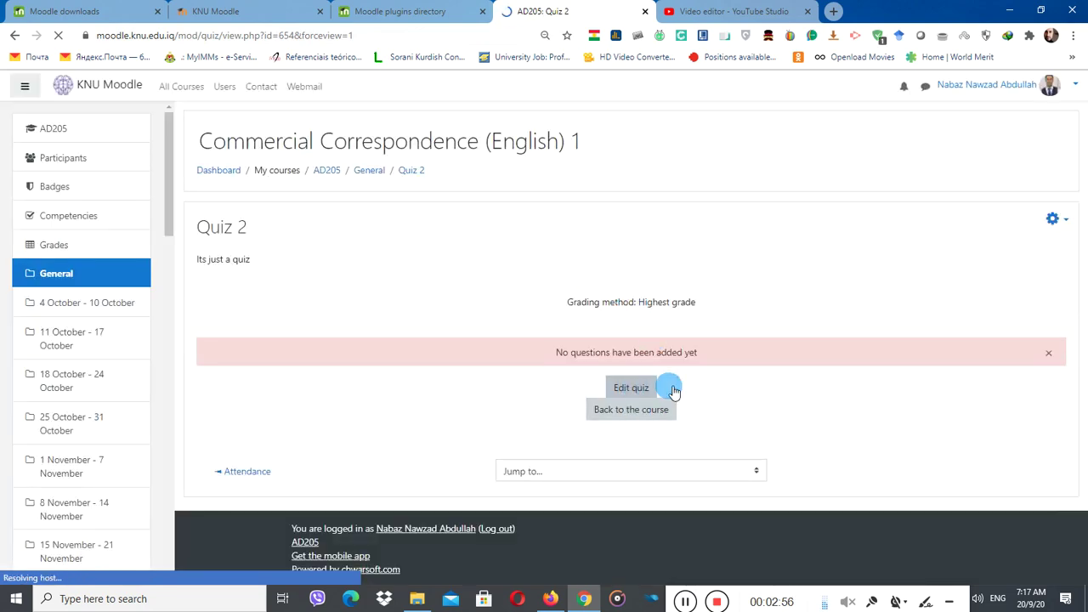
pyautogui.click(632, 388)
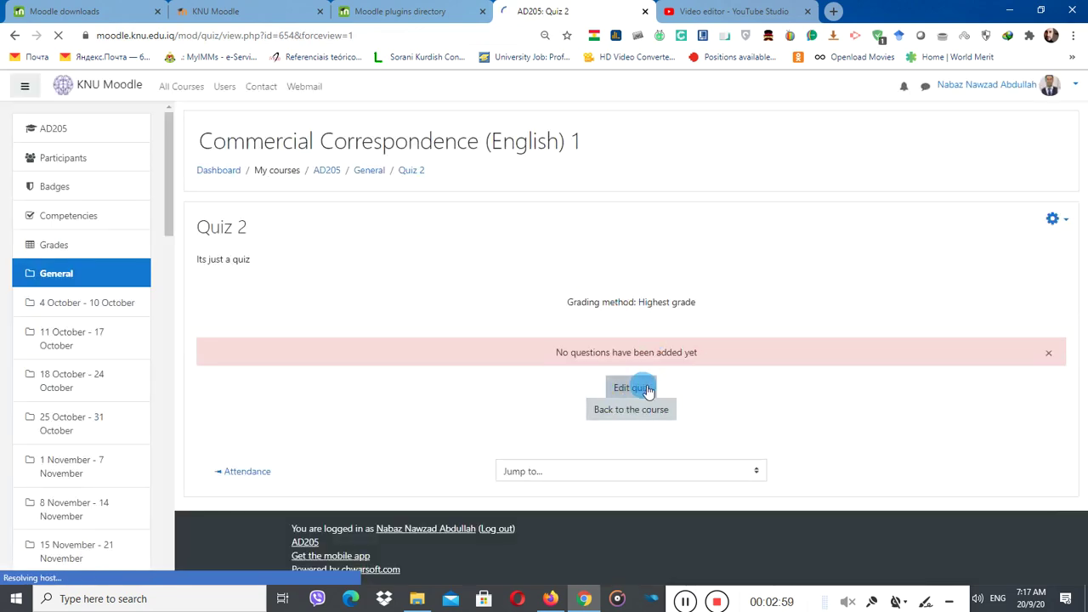
pyautogui.click(627, 396)
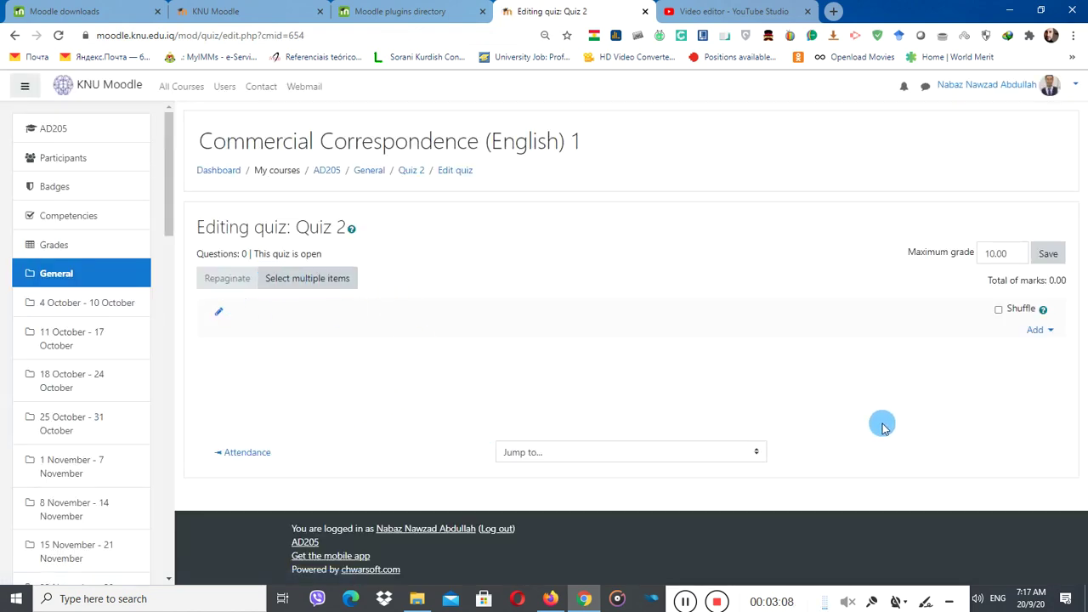
# - Add a new question of the Multiple choice type to the quiz, looking through the available question types
pyautogui.click(1039, 337)
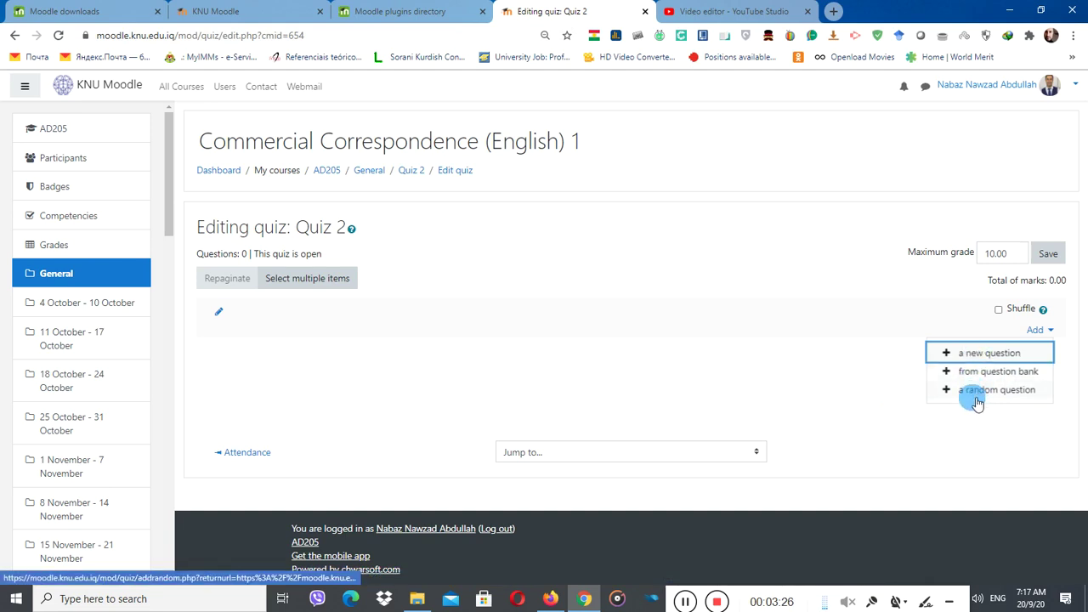
pyautogui.click(985, 357)
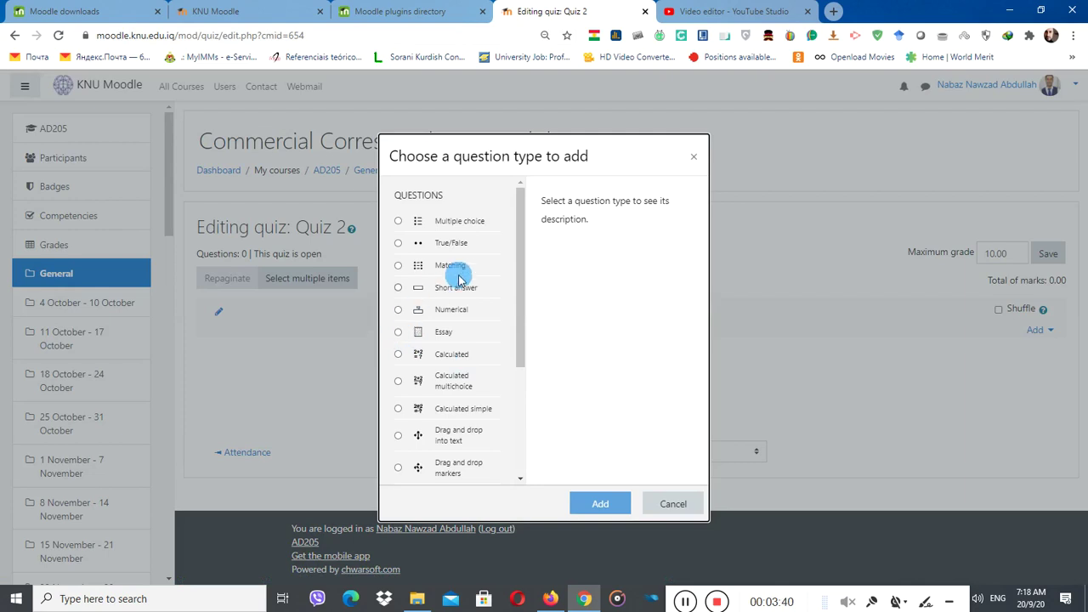
pyautogui.click(398, 222)
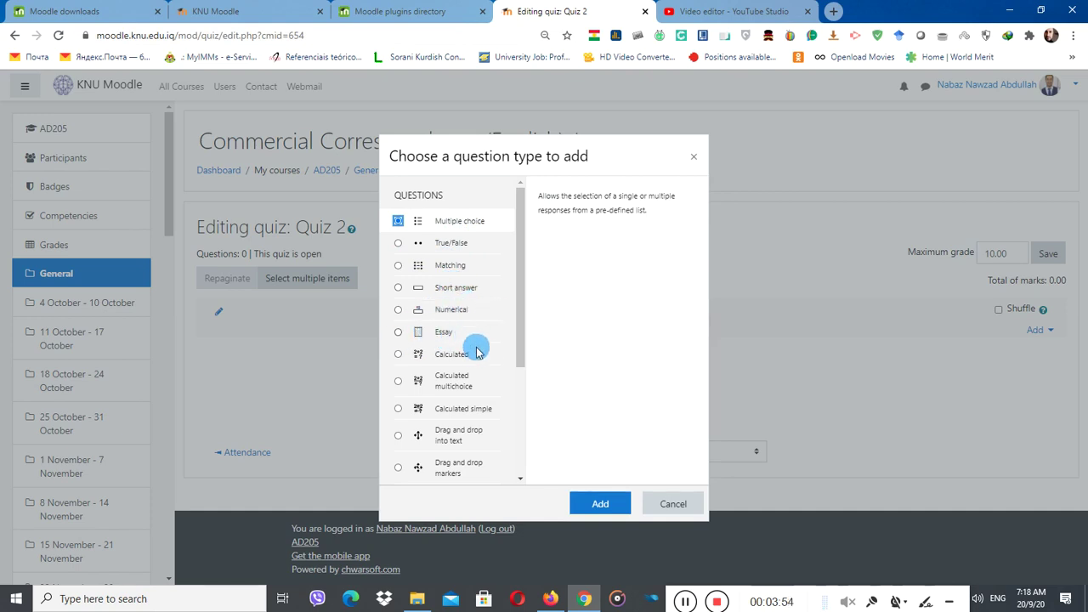
pyautogui.scroll(-3, 438, 400)
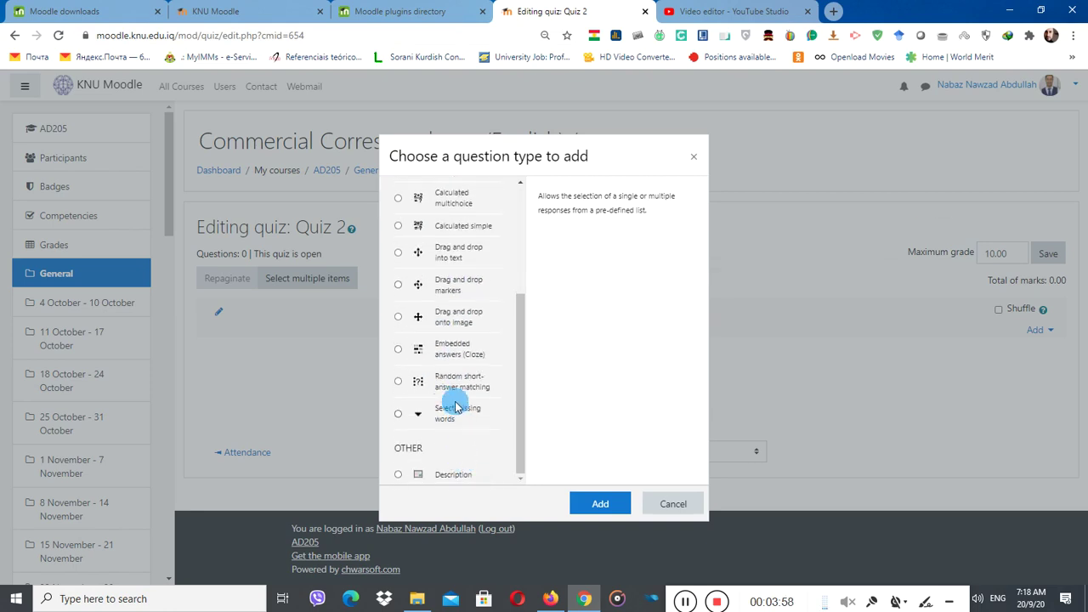
pyautogui.scroll(1, 489, 451)
pyautogui.scroll(4, 489, 450)
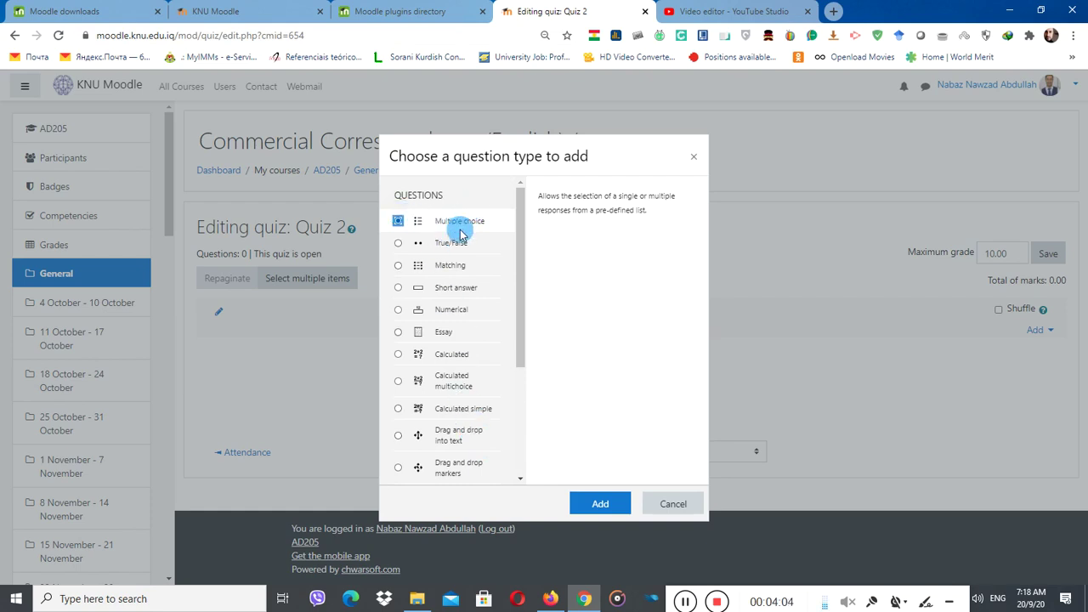
pyautogui.click(603, 506)
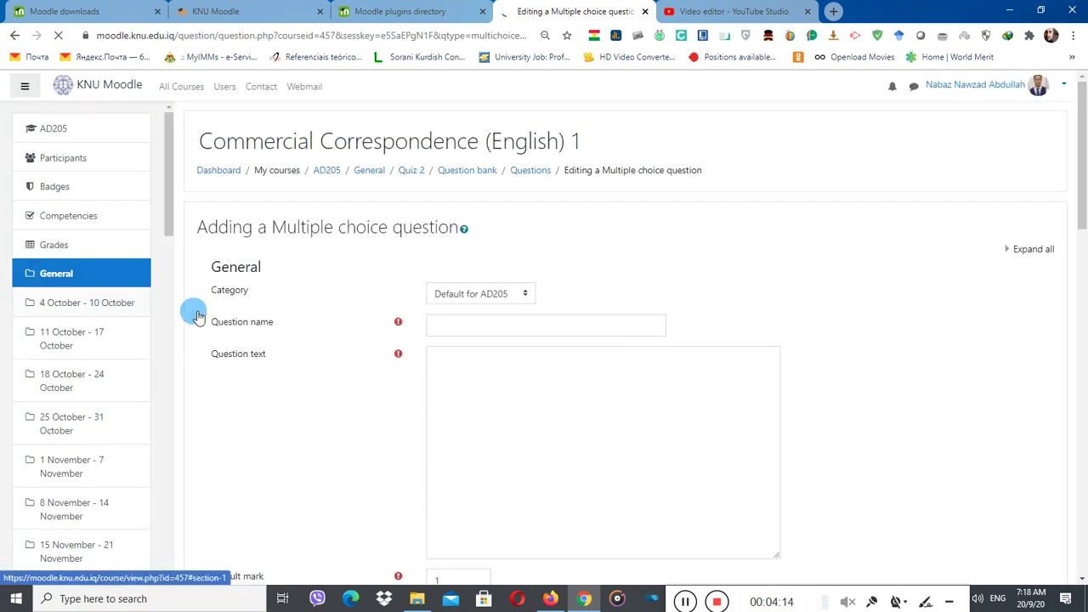
# - Name the question "HR" and enter "Whats recruitment?" as its question text
pyautogui.click(515, 326)
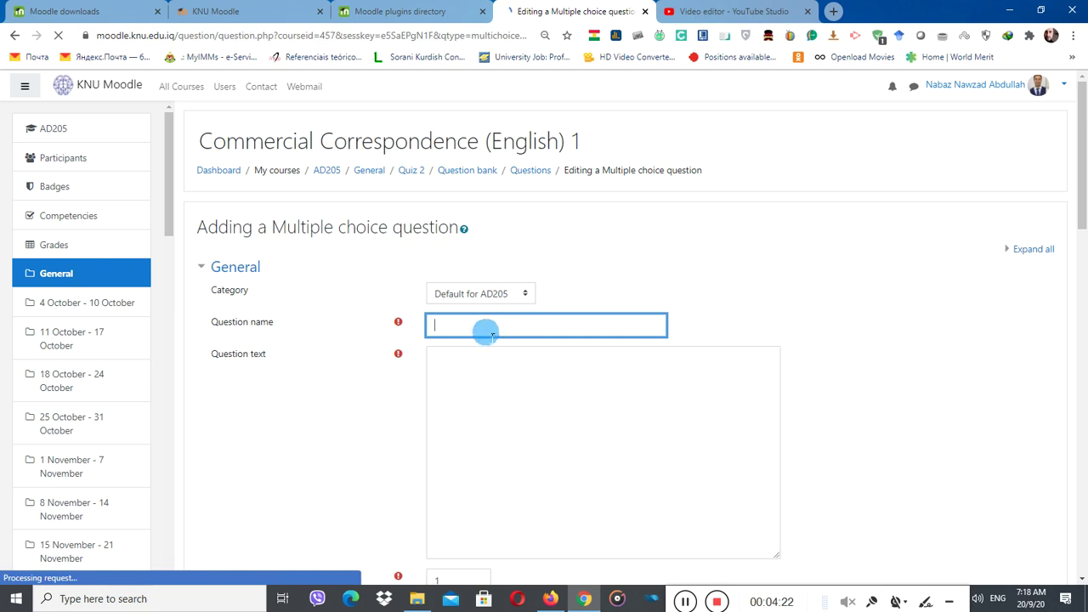
pyautogui.click(488, 328)
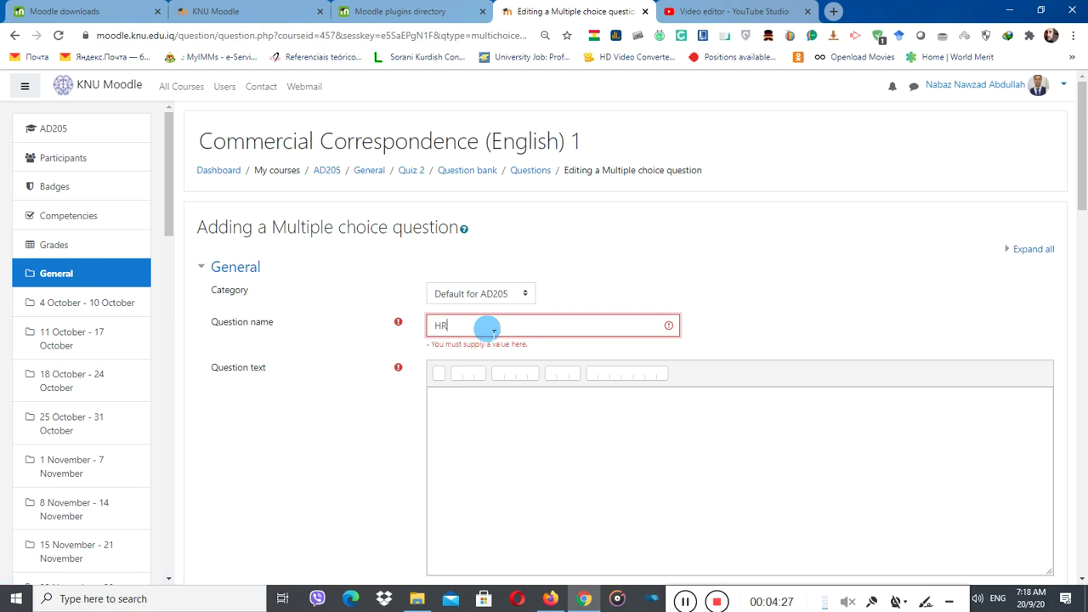
pyautogui.click(491, 444)
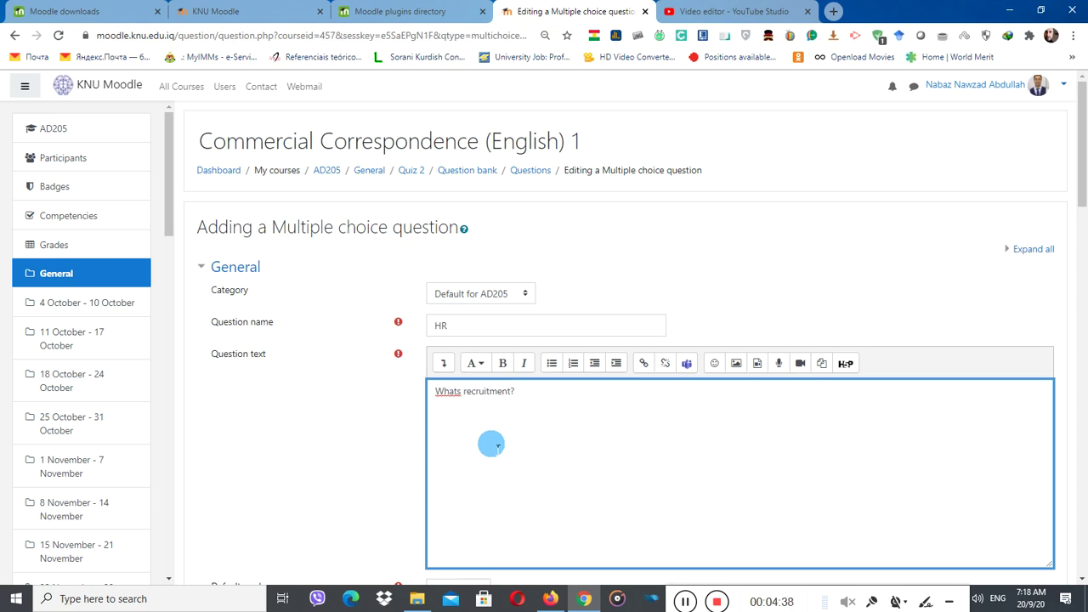
# - Set the question's default mark to 3
pyautogui.scroll(-4, 492, 444)
pyautogui.scroll(2, 557, 378)
pyautogui.scroll(-2, 437, 311)
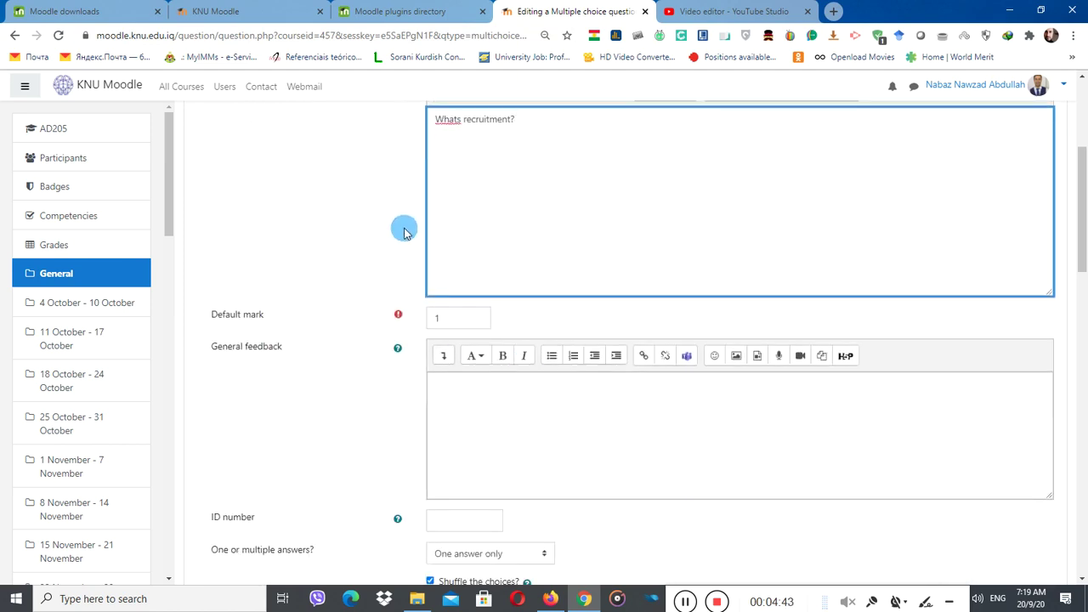
pyautogui.scroll(2, 590, 230)
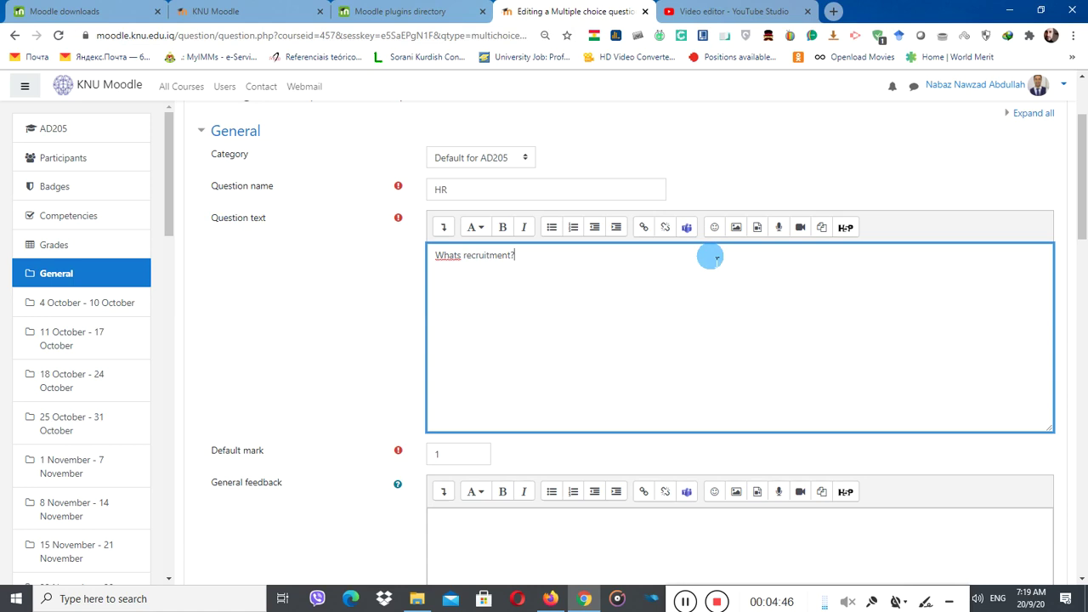
pyautogui.scroll(-2, 552, 365)
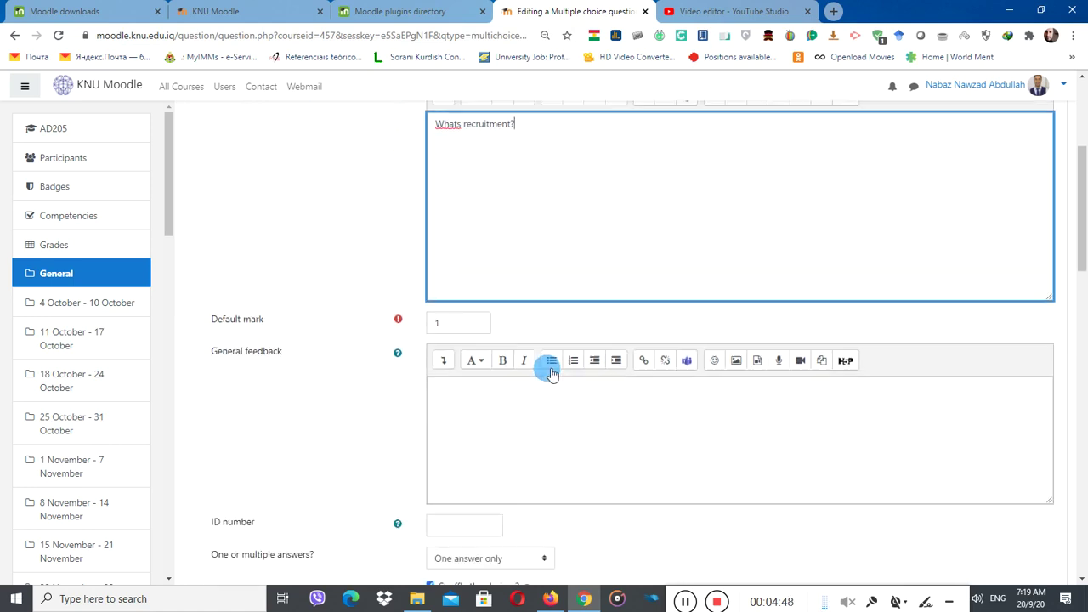
pyautogui.doubleClick(444, 317)
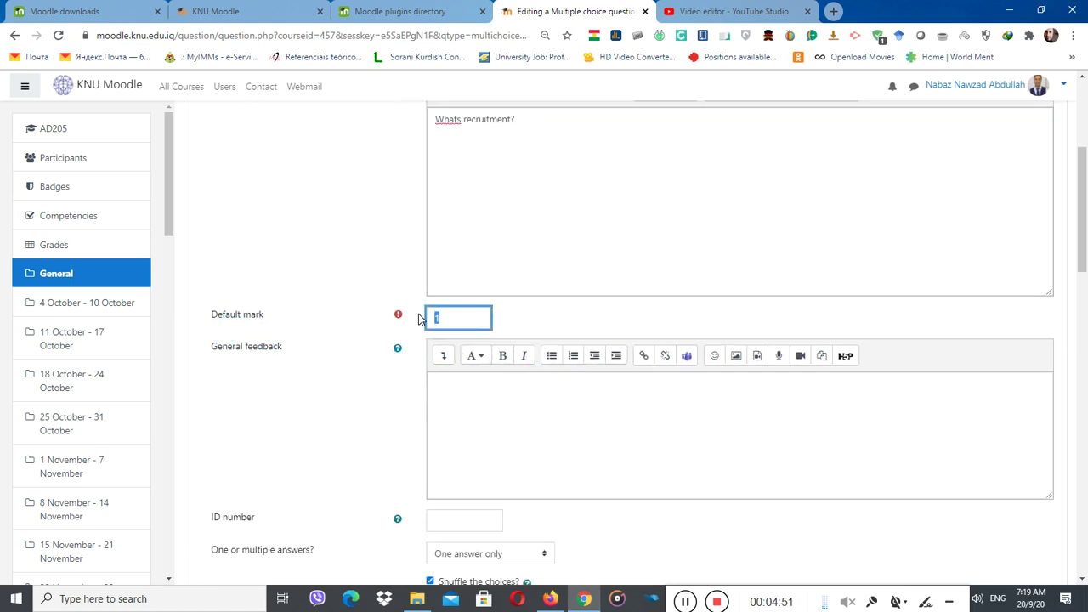
pyautogui.write('3')
pyautogui.click(544, 323)
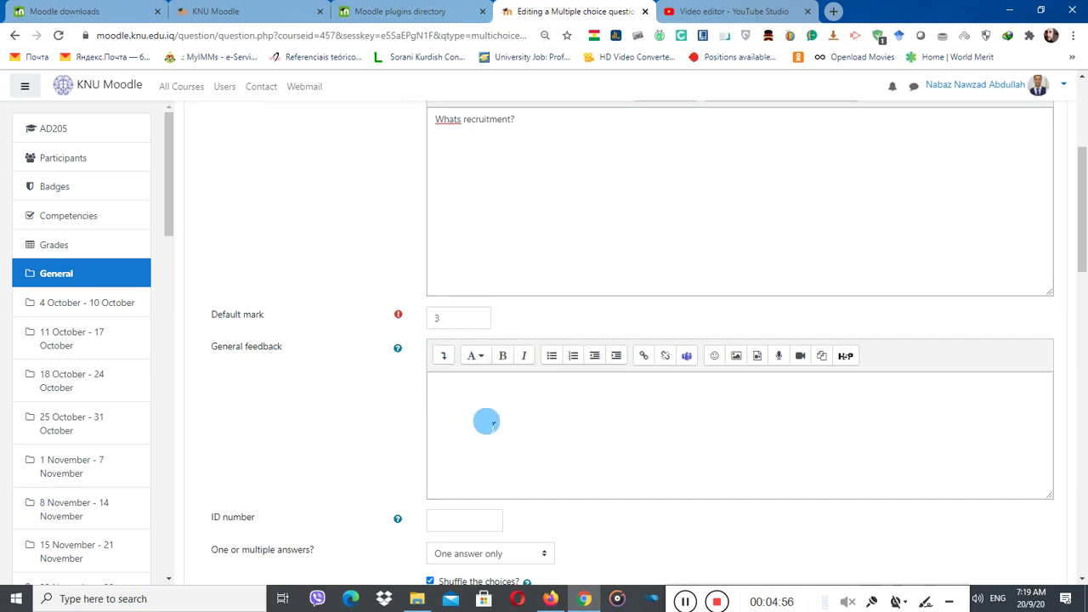
# - Allow one answer only for the question and number its choices with the A., B., C. style
pyautogui.scroll(-3, 486, 423)
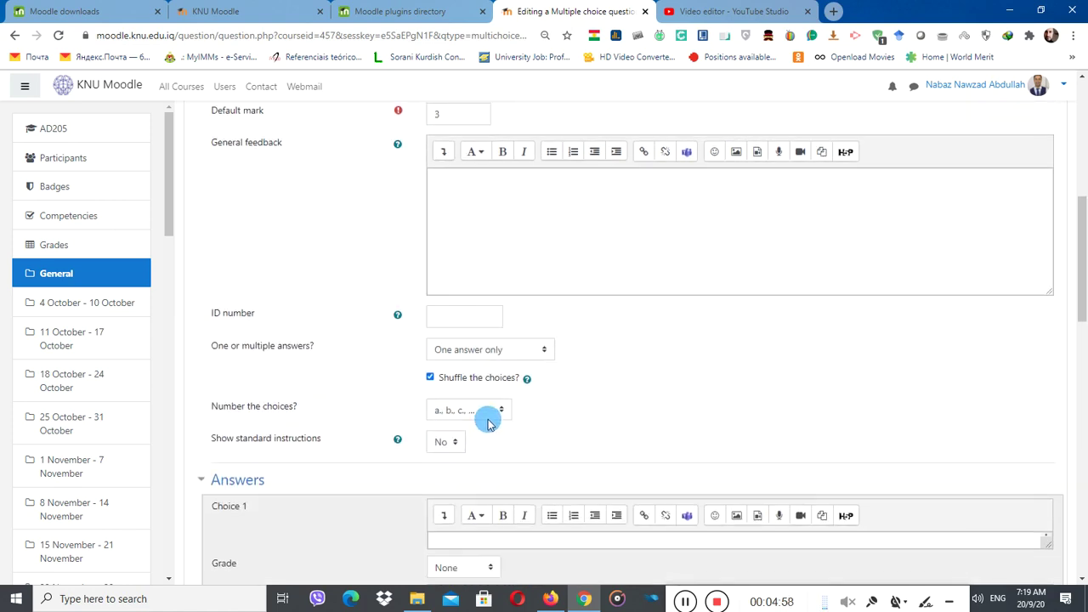
pyautogui.scroll(-3, 408, 391)
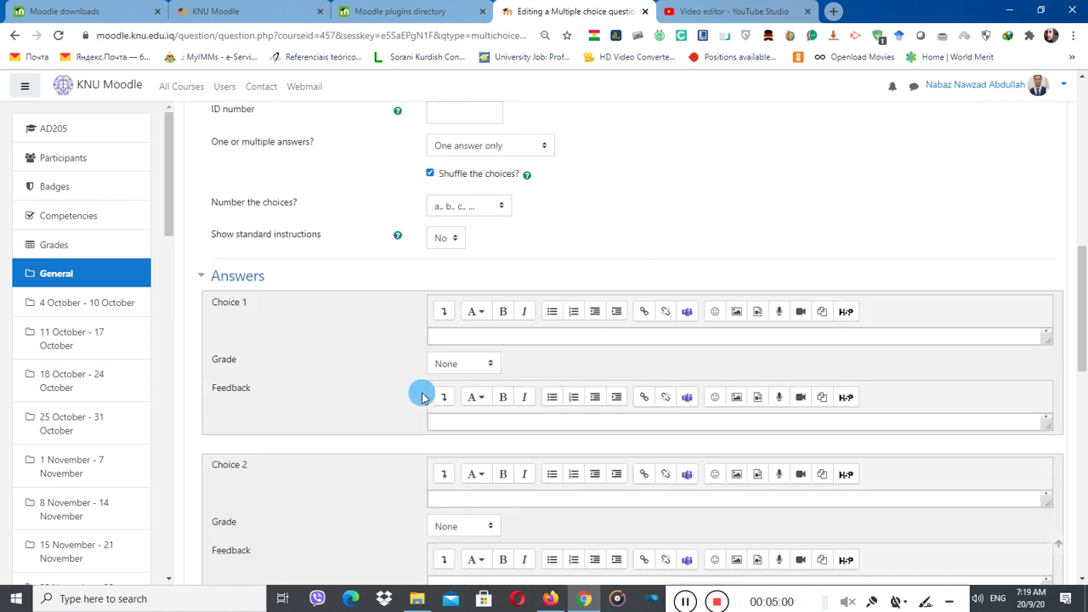
pyautogui.click(492, 153)
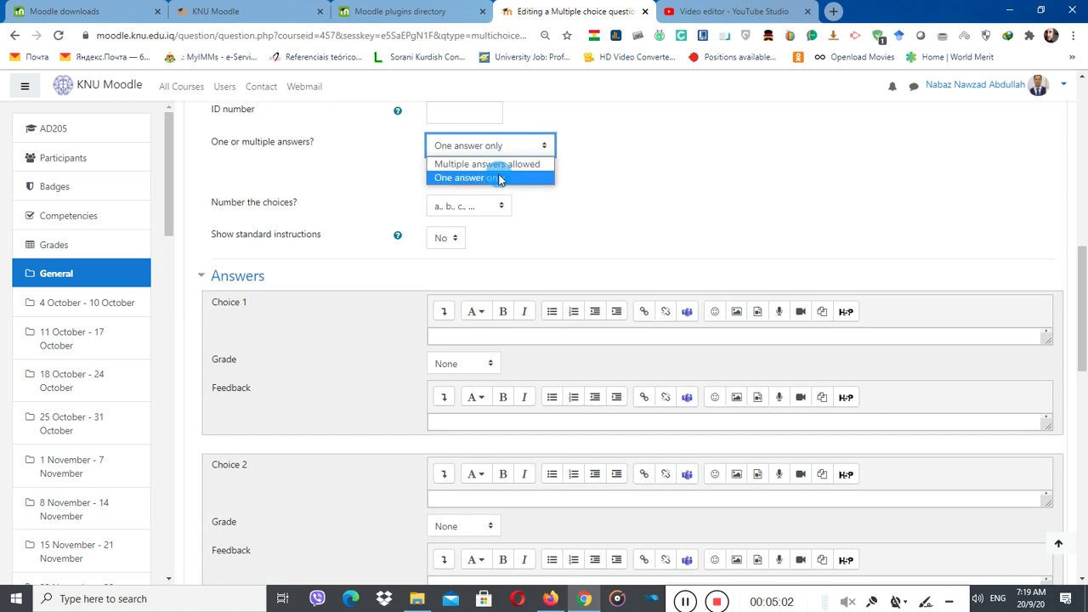
pyautogui.click(498, 179)
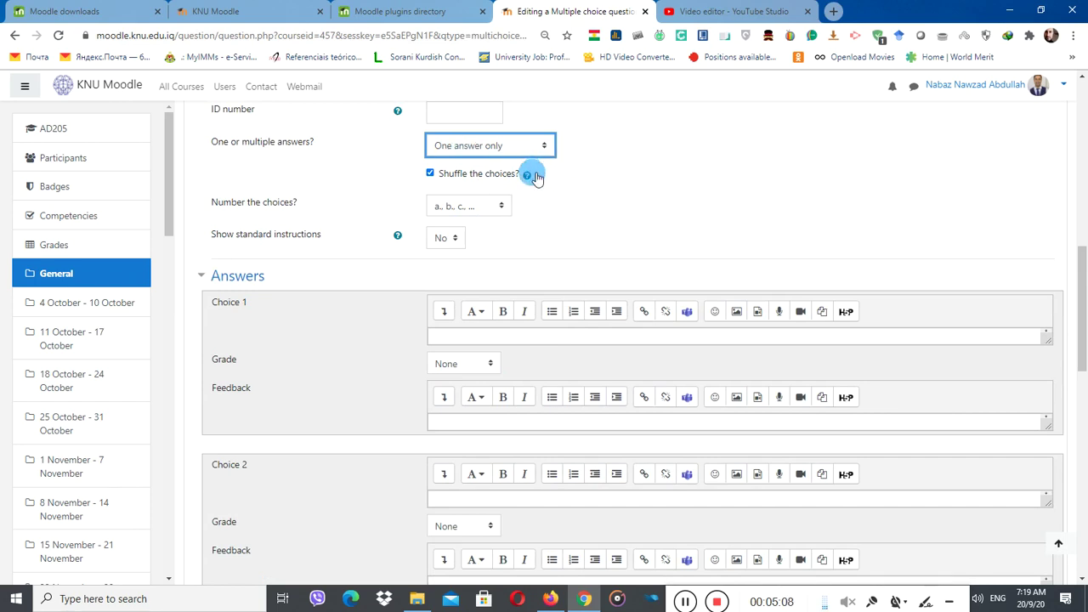
pyautogui.click(451, 207)
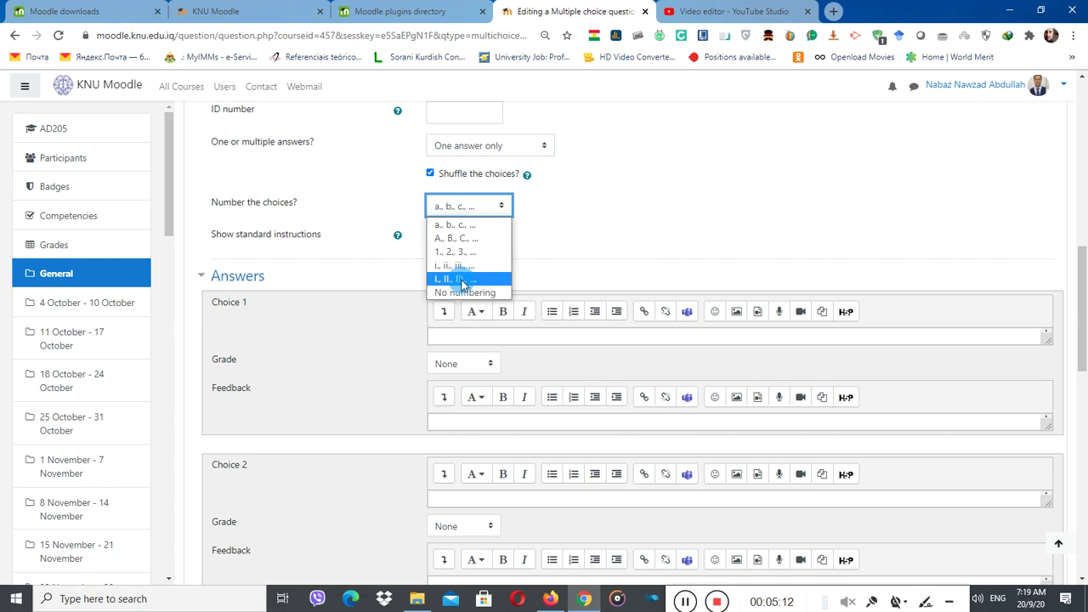
pyautogui.click(451, 238)
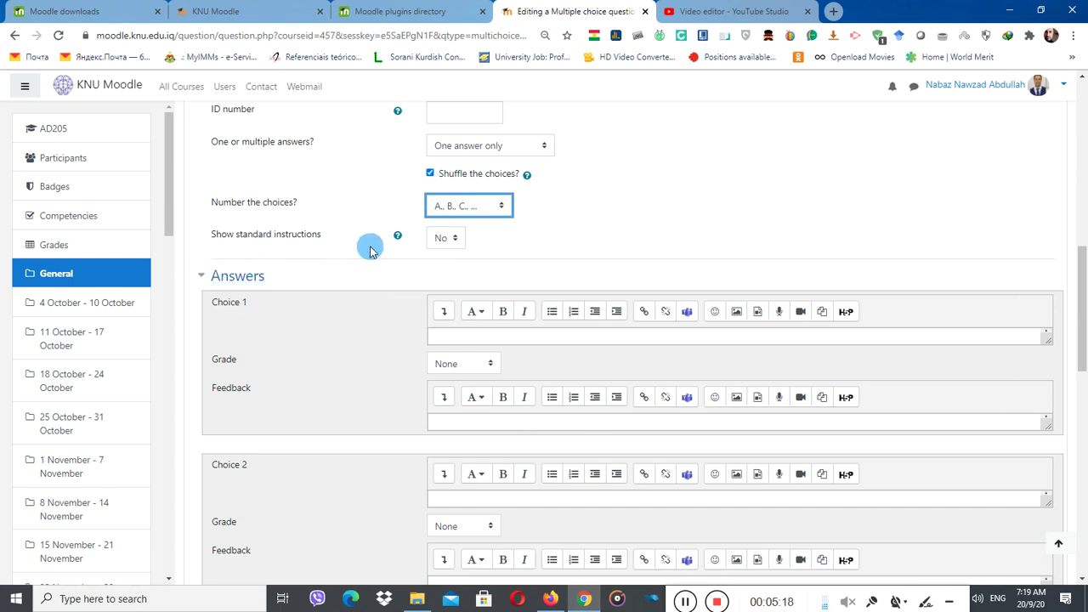
# - Set the showing of standard instructions to Yes and back to No
pyautogui.scroll(6, 468, 272)
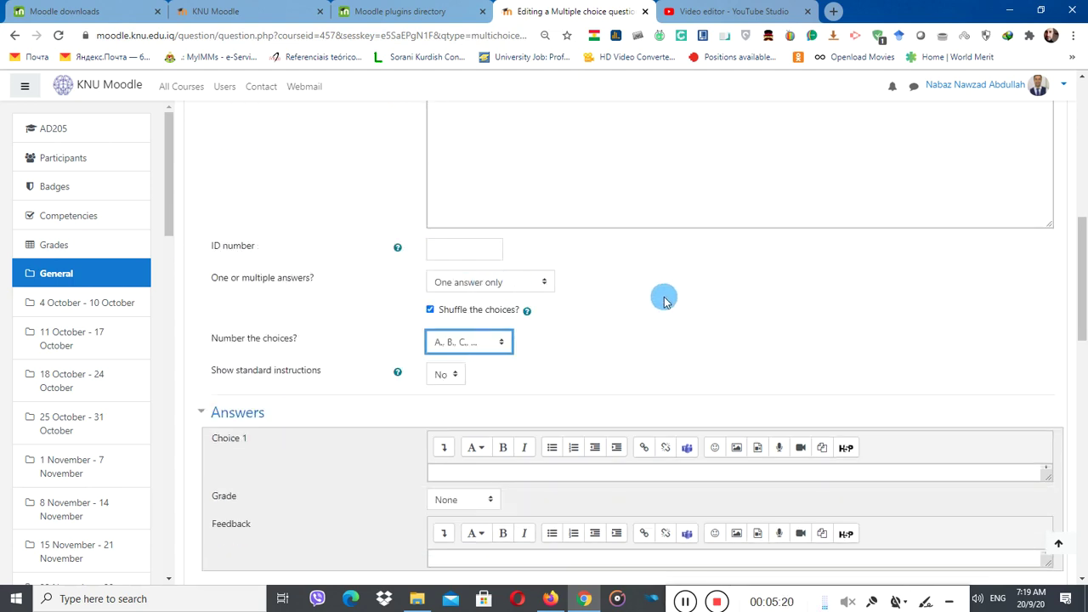
pyautogui.scroll(-3, 669, 329)
pyautogui.scroll(-3, 669, 329)
pyautogui.click(442, 170)
pyautogui.click(443, 204)
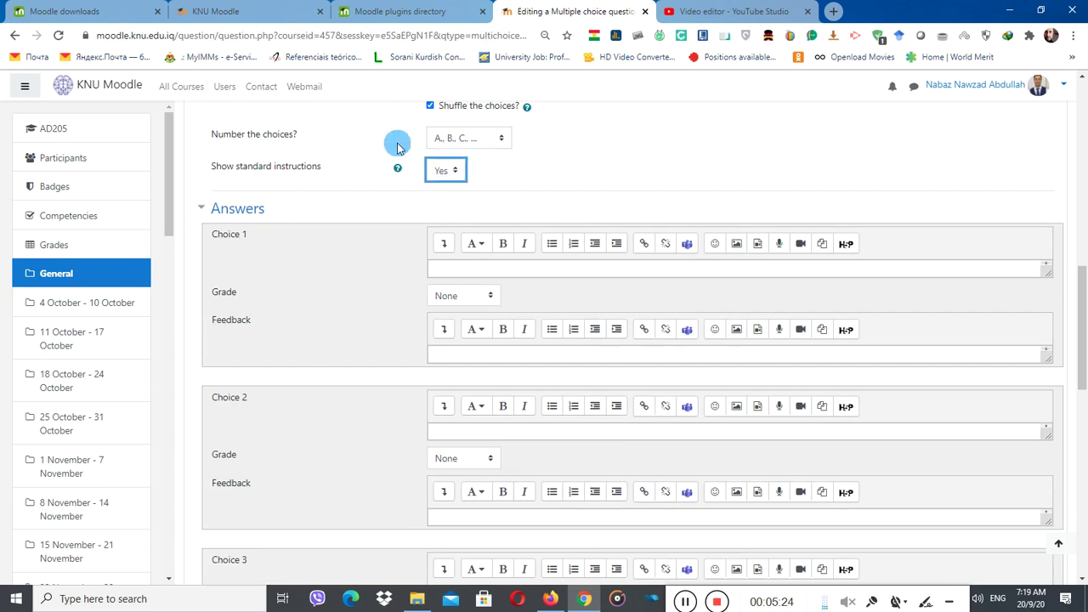
pyautogui.click(435, 172)
pyautogui.click(437, 187)
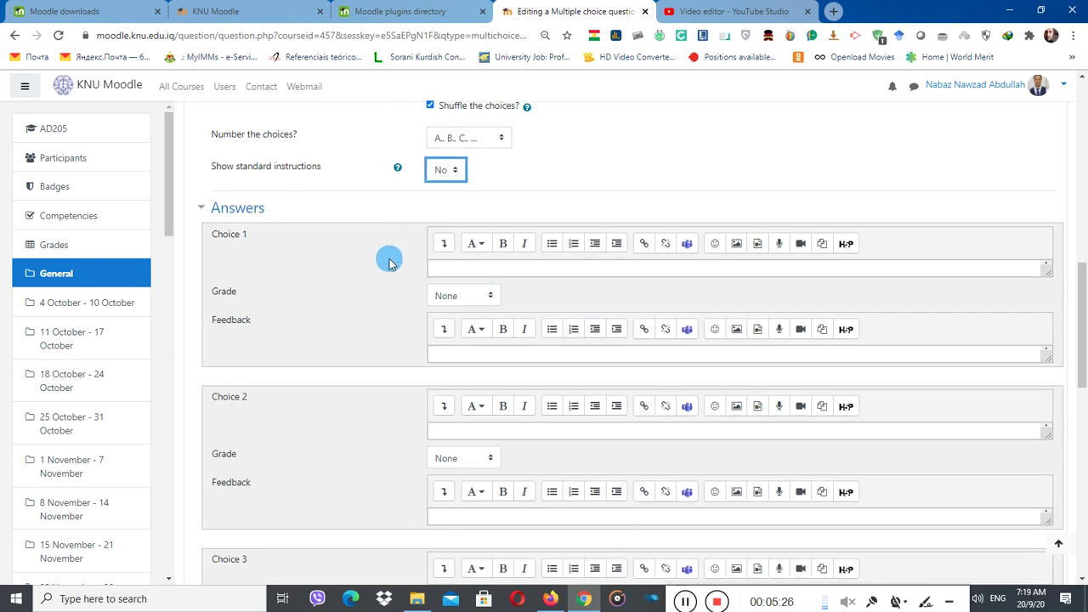
# - Review the question text and enter "Its an HR function" as the answer for Choice 1
pyautogui.scroll(-2, 375, 270)
pyautogui.scroll(3, 425, 298)
pyautogui.click(510, 335)
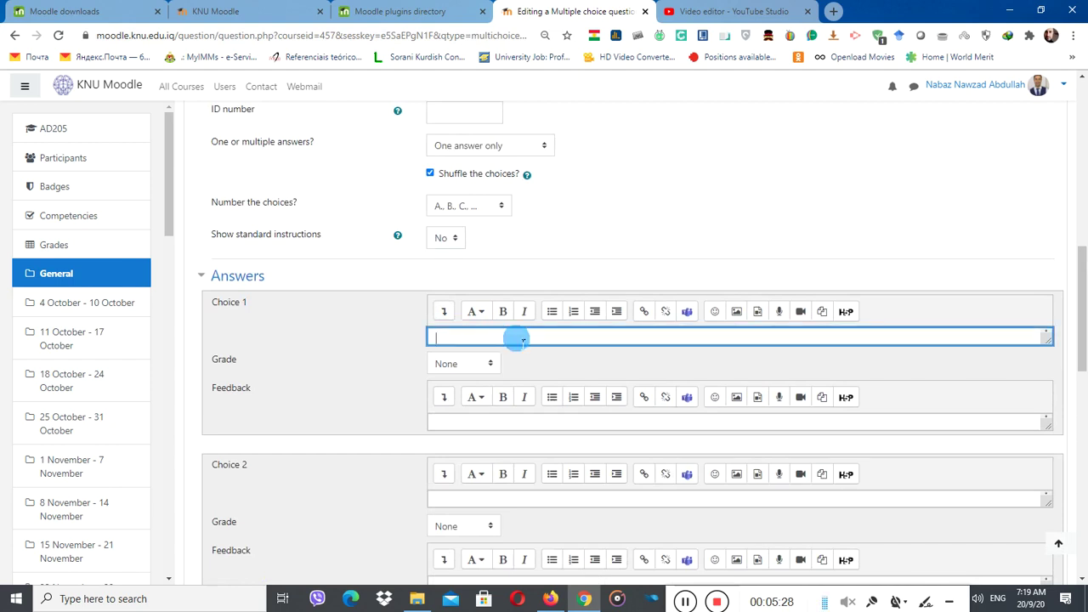
pyautogui.scroll(5, 607, 324)
pyautogui.click(441, 201)
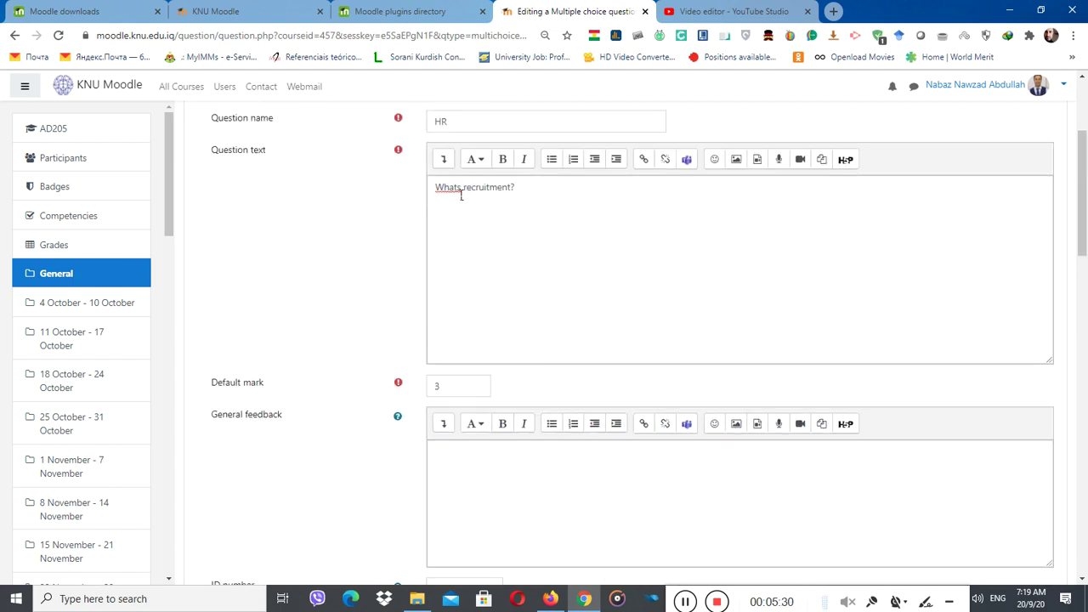
pyautogui.rightClick(456, 190)
pyautogui.click(484, 202)
pyautogui.scroll(-7, 476, 326)
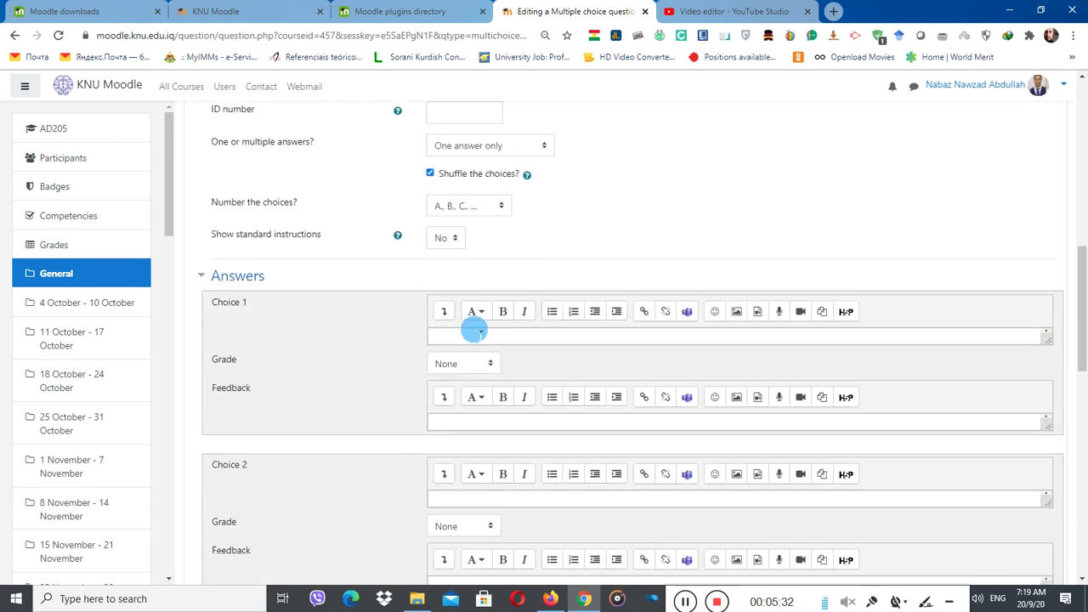
pyautogui.click(472, 204)
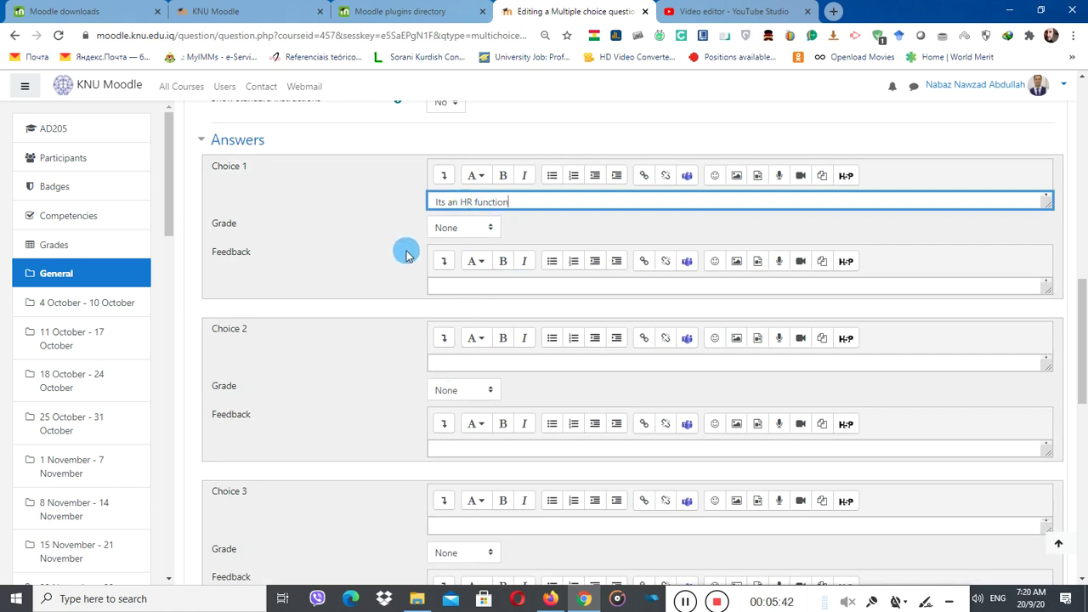
# - Give Choice 1 a grade of 100% and the feedback "Its correct"
pyautogui.click(451, 228)
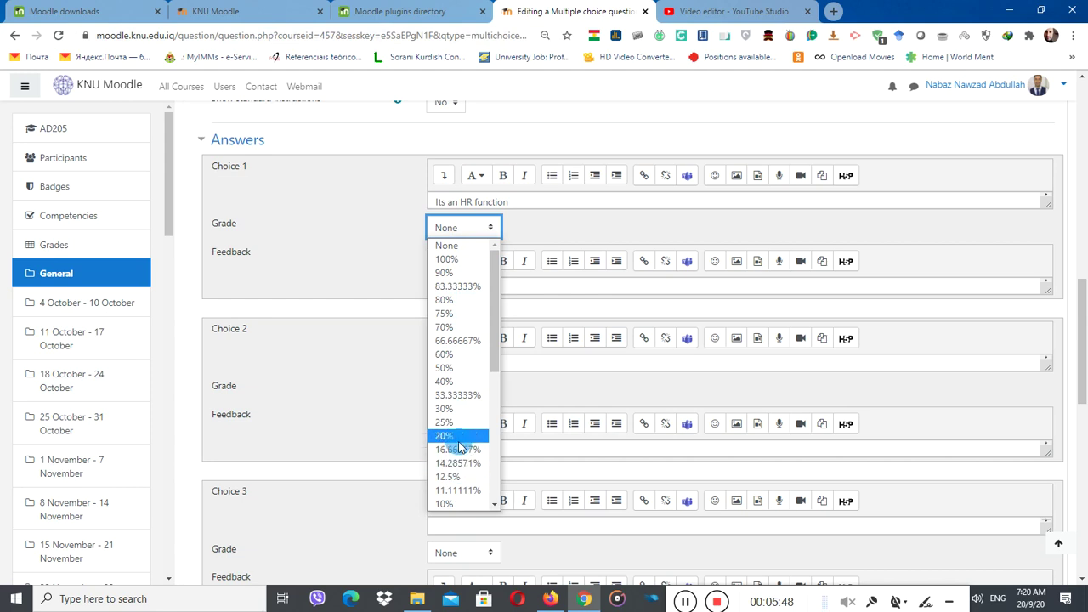
pyautogui.click(446, 258)
pyautogui.click(459, 368)
pyautogui.click(470, 363)
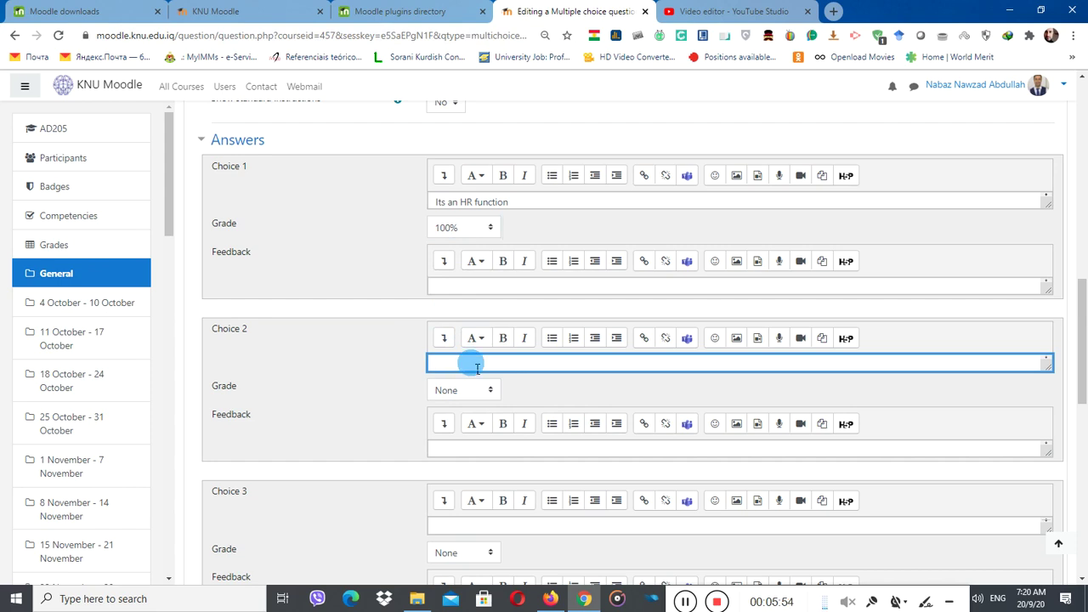
pyautogui.click(513, 290)
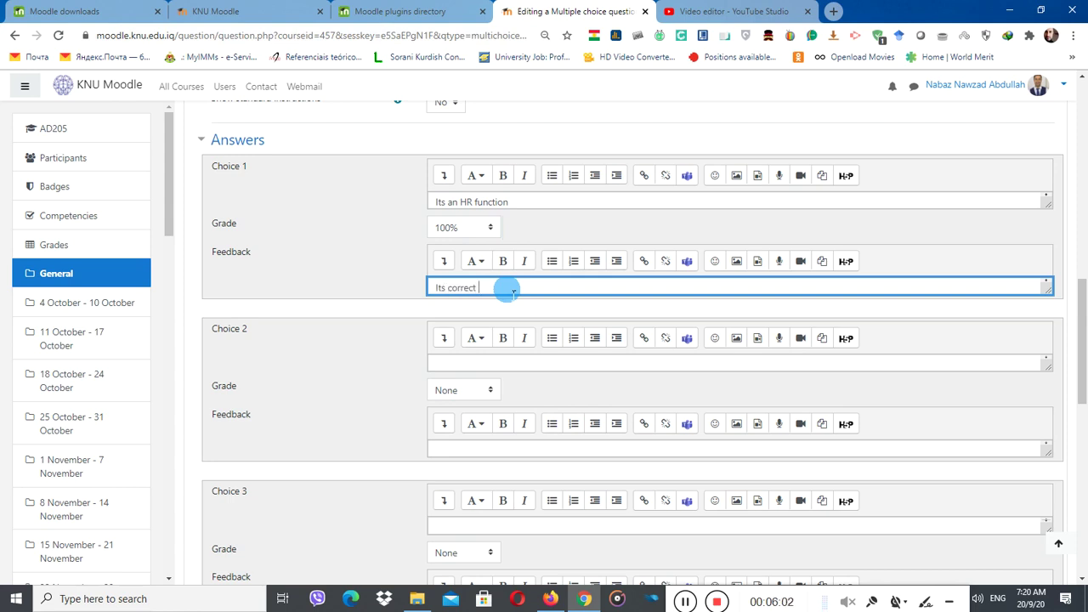
# - Enter "Its Public finance function" as Choice 2, "Its a marketing strategy" as Choice 3 and "Its Management tool" as Choice 4
pyautogui.click(465, 364)
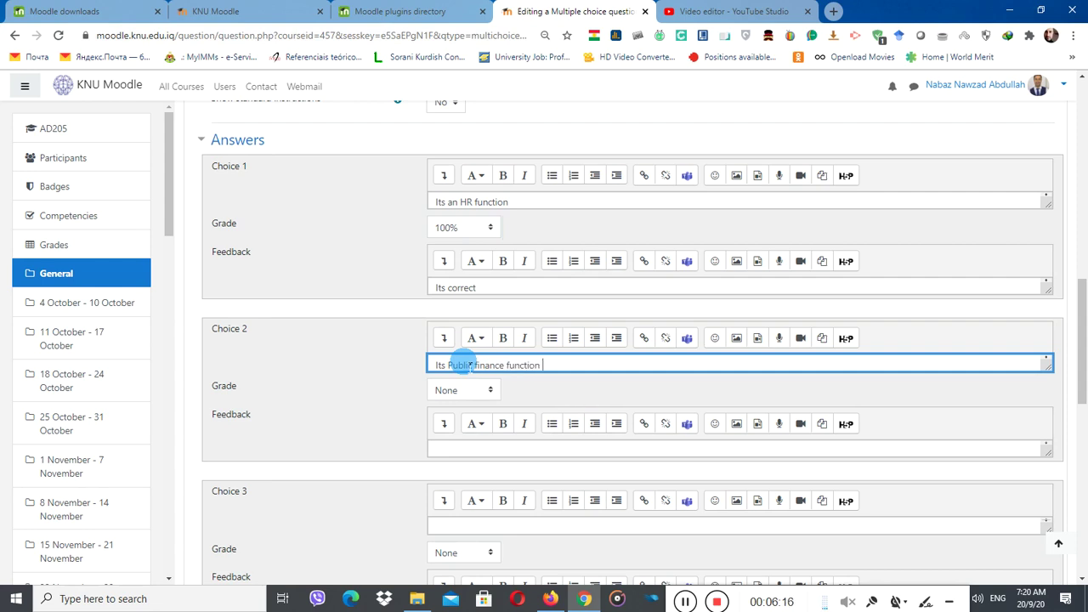
pyautogui.scroll(-2, 430, 442)
pyautogui.click(460, 393)
pyautogui.write('Its a')
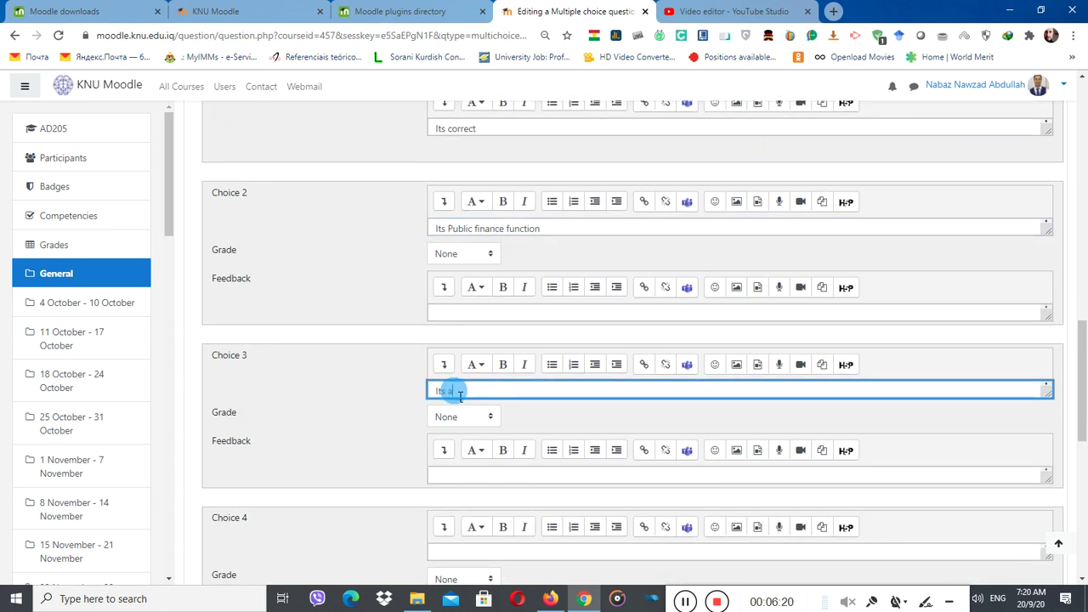
pyautogui.write(' marketing ')
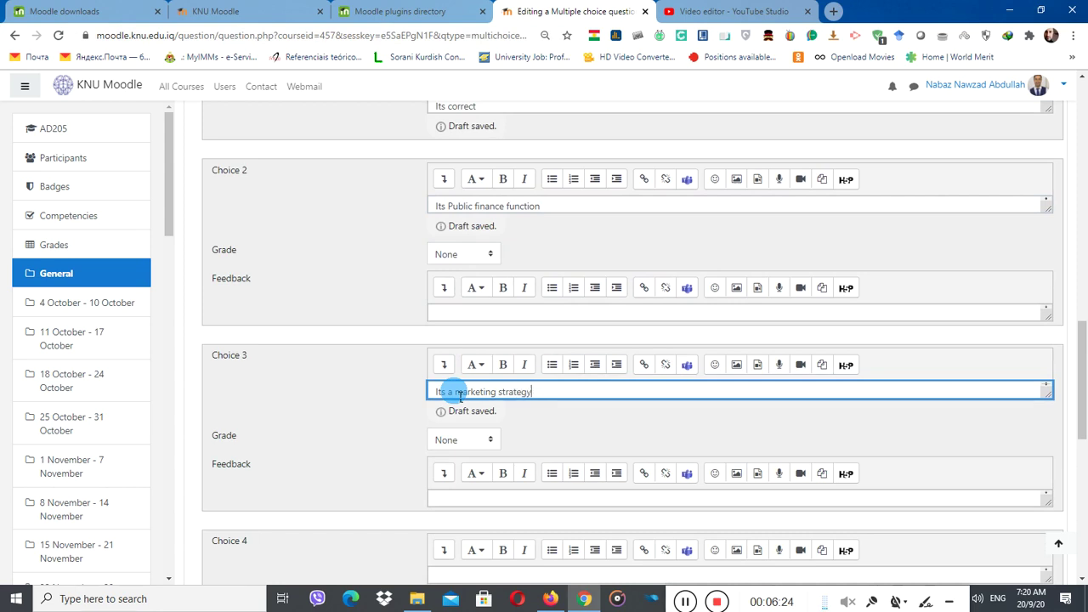
pyautogui.write('strategy')
pyautogui.scroll(-2, 597, 454)
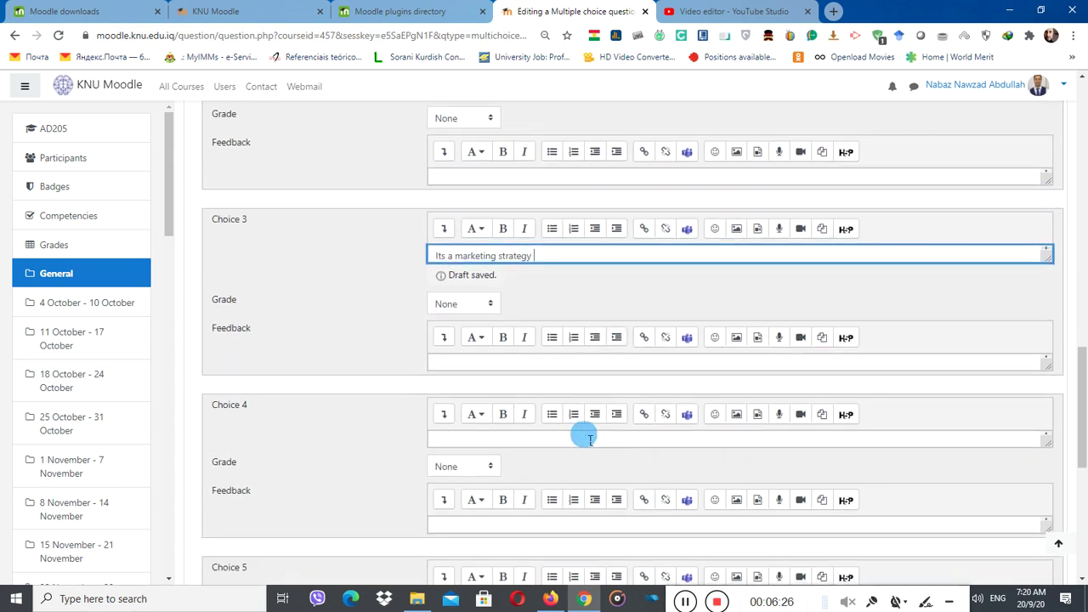
pyautogui.click(441, 441)
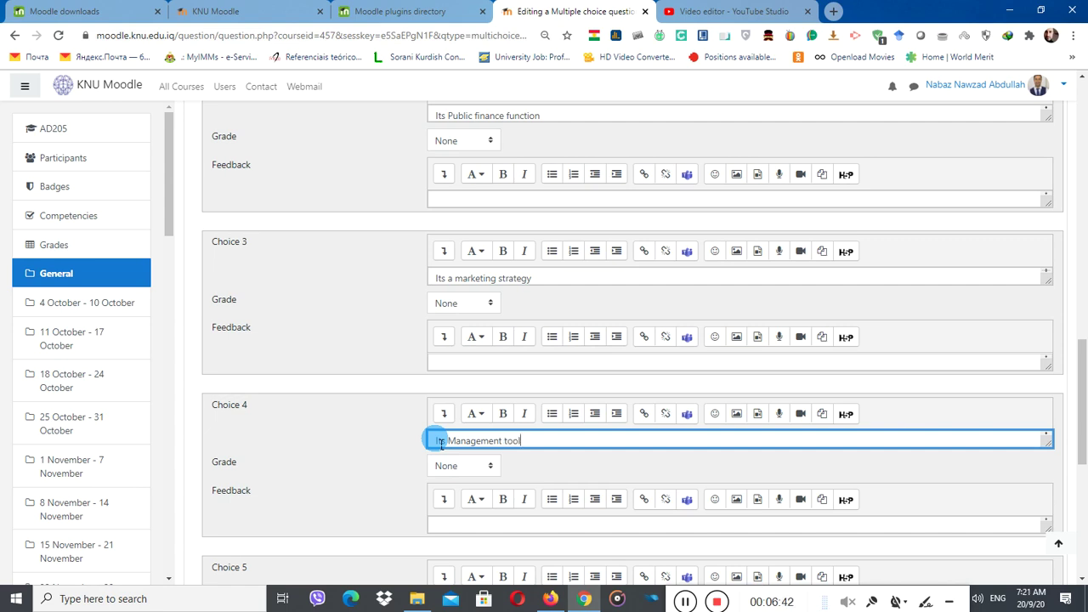
# - Enter "Its Financial Management tool" as the answer for Choice 5 with a grade of None
pyautogui.scroll(-2, 441, 442)
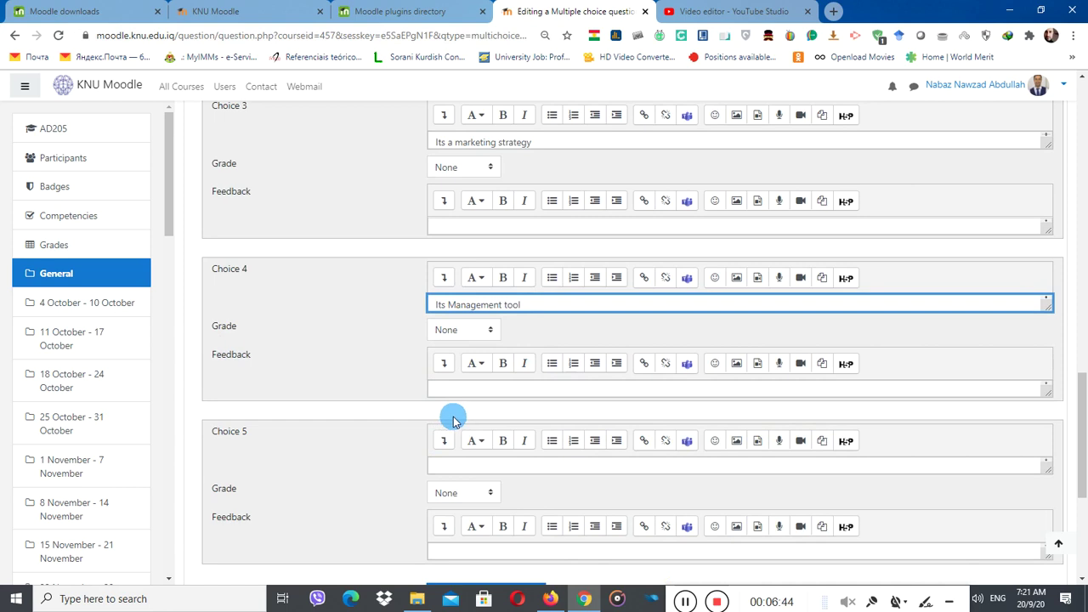
pyautogui.scroll(-3, 608, 379)
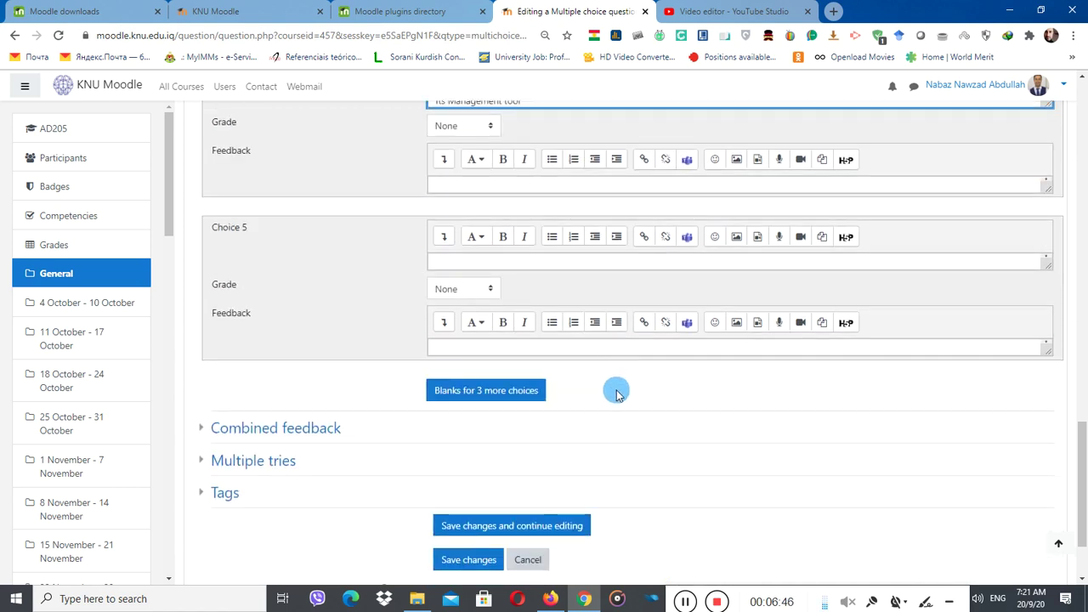
pyautogui.scroll(4, 615, 402)
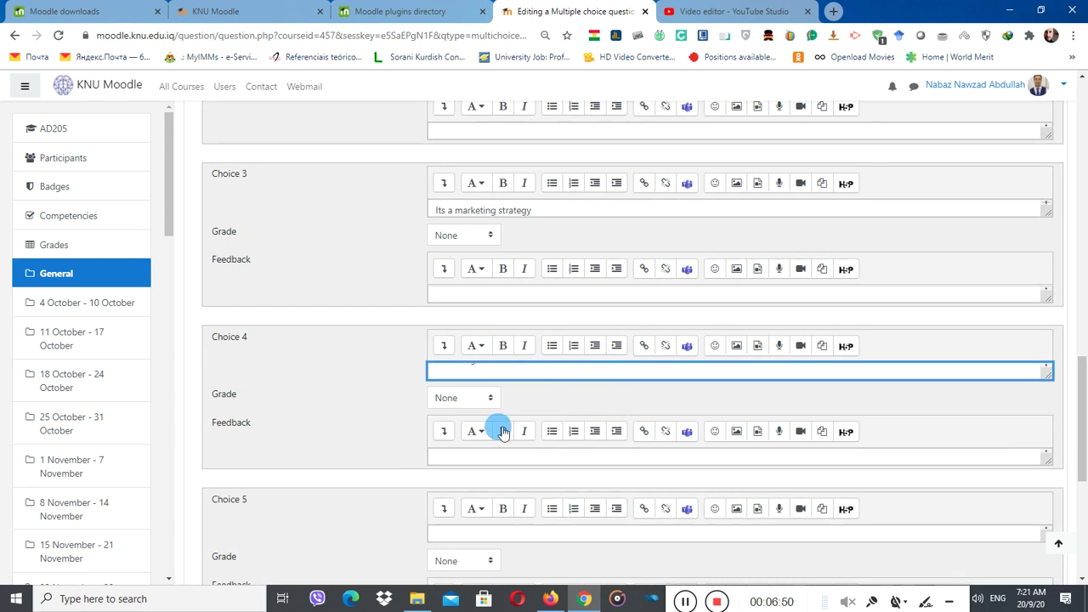
pyautogui.scroll(-2, 498, 425)
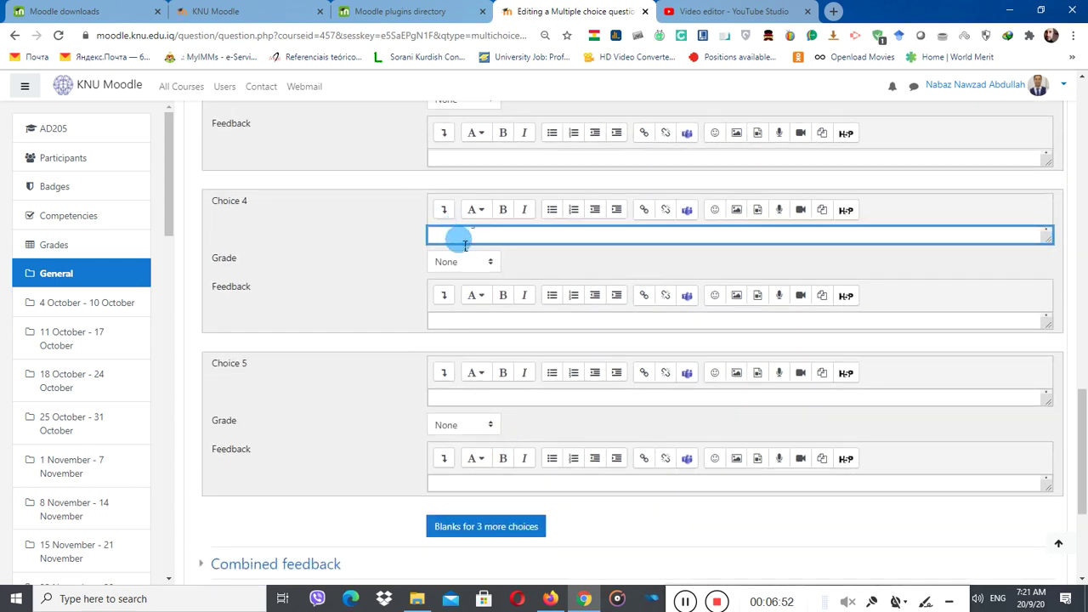
pyautogui.write('Its Management tool')
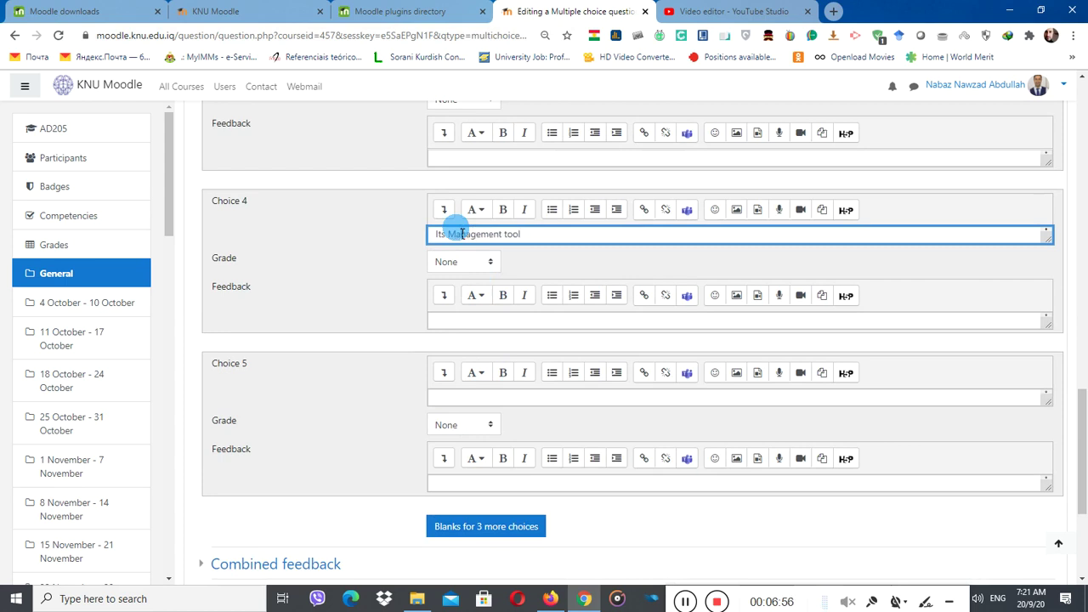
pyautogui.click(469, 408)
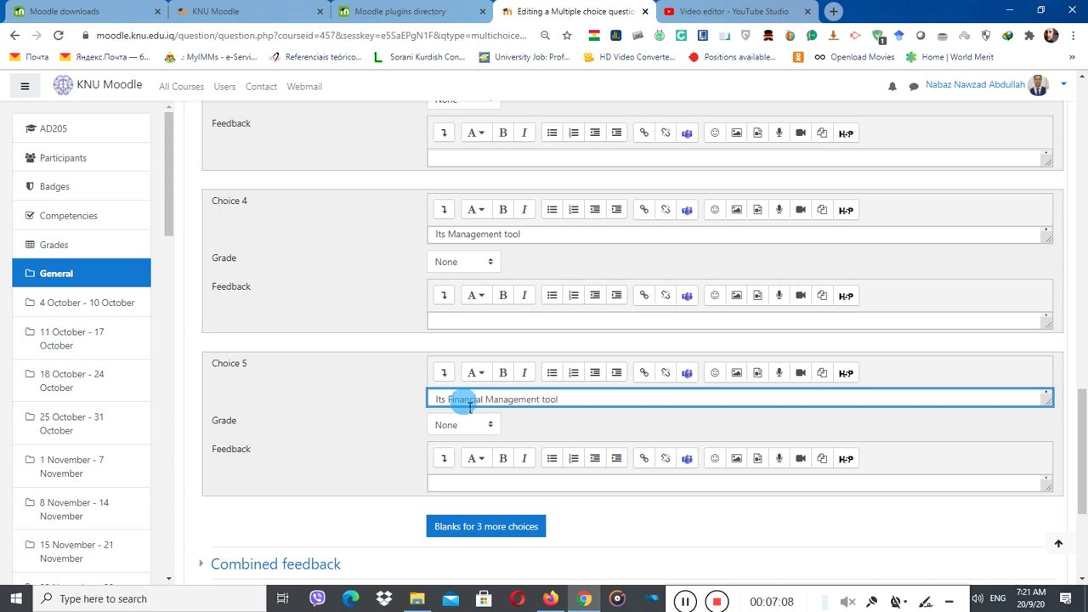
pyautogui.click(442, 424)
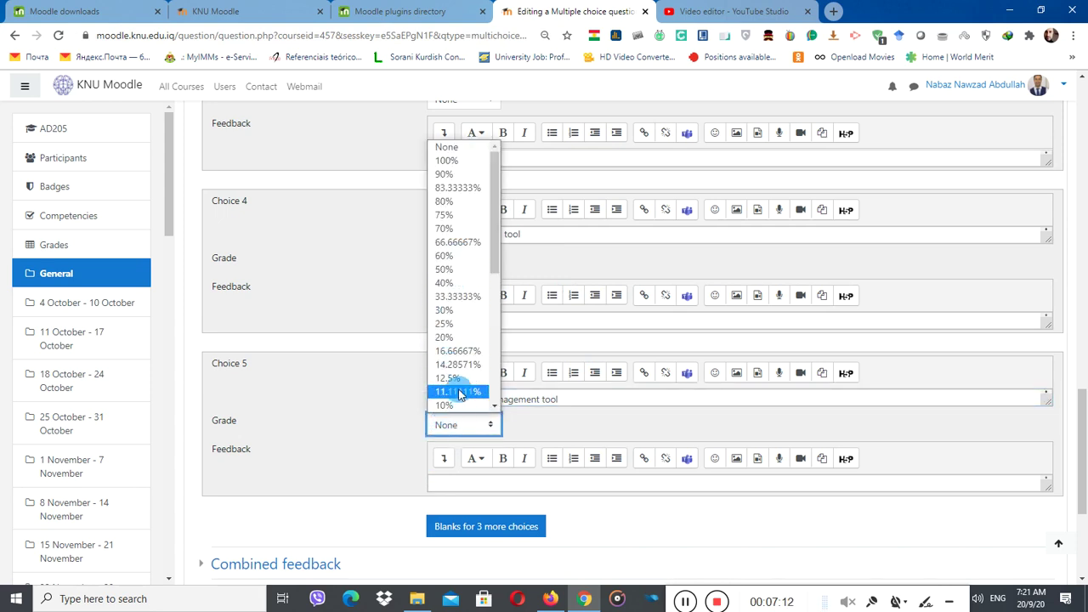
pyautogui.click(459, 149)
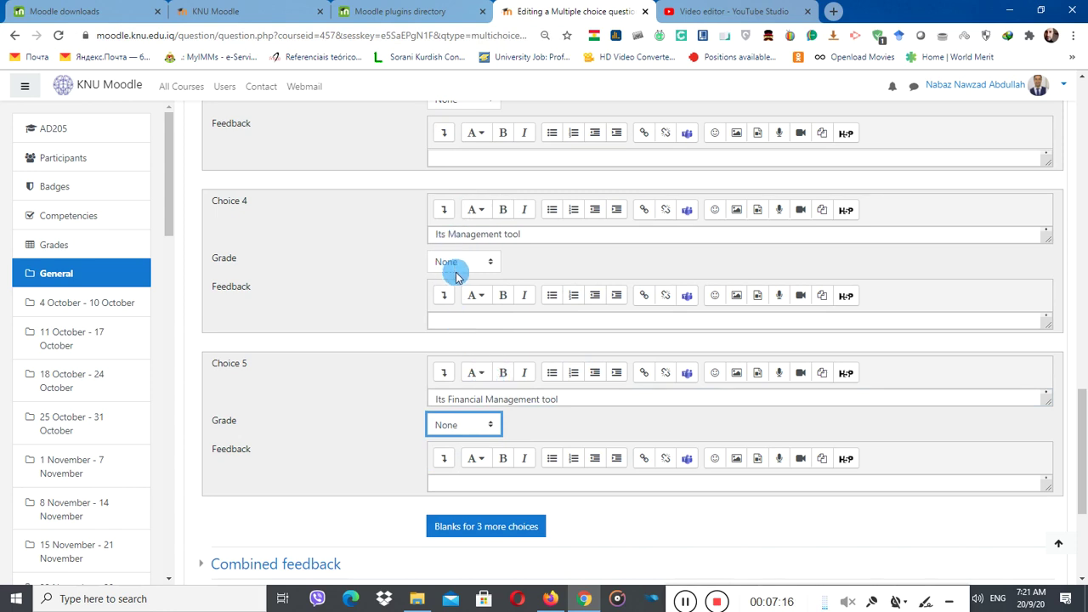
# - Enter "Wrong" as the feedback for Choice 4 and copy that word
pyautogui.click(491, 326)
pyautogui.click(491, 327)
pyautogui.write('W')
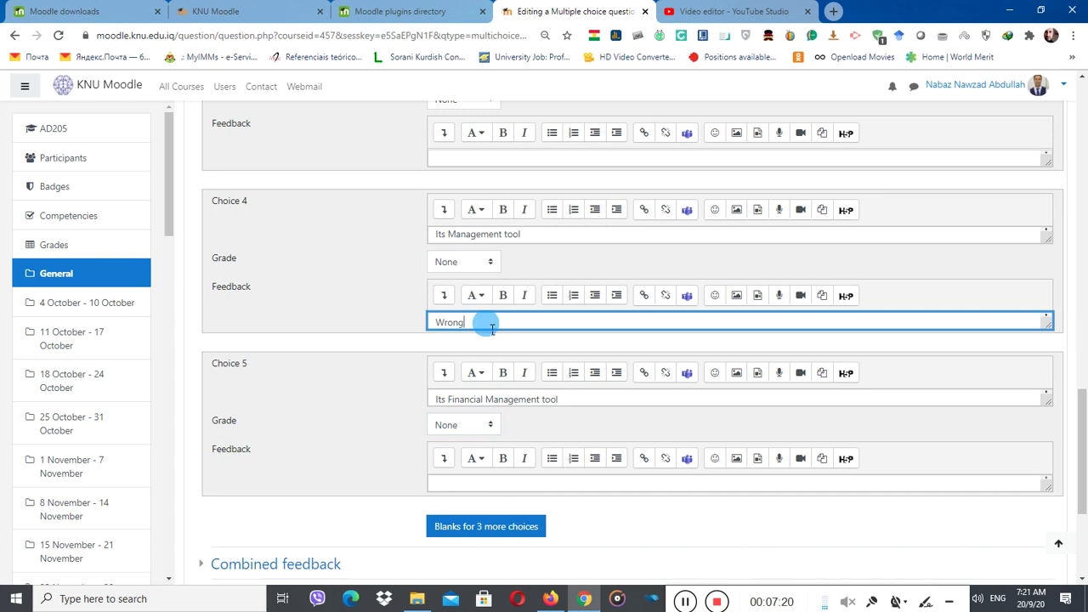
pyautogui.write('rong')
pyautogui.doubleClick(490, 328)
pyautogui.hotkey('ctrl', 'c')
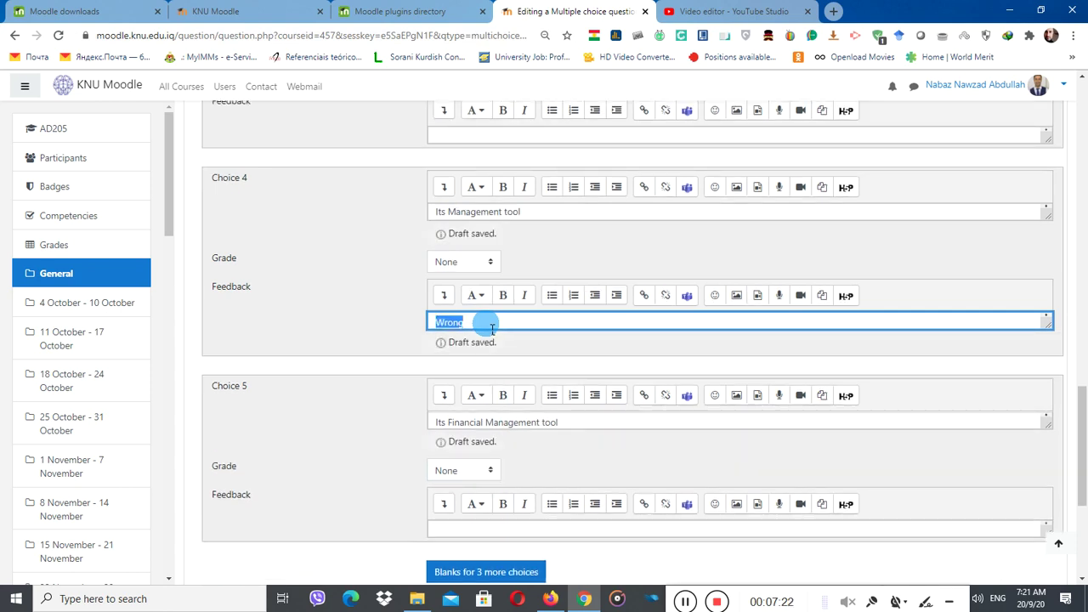
# - Paste the copied "Wrong" feedback into Choice 3, Choice 5 and Choice 2
pyautogui.click(484, 137)
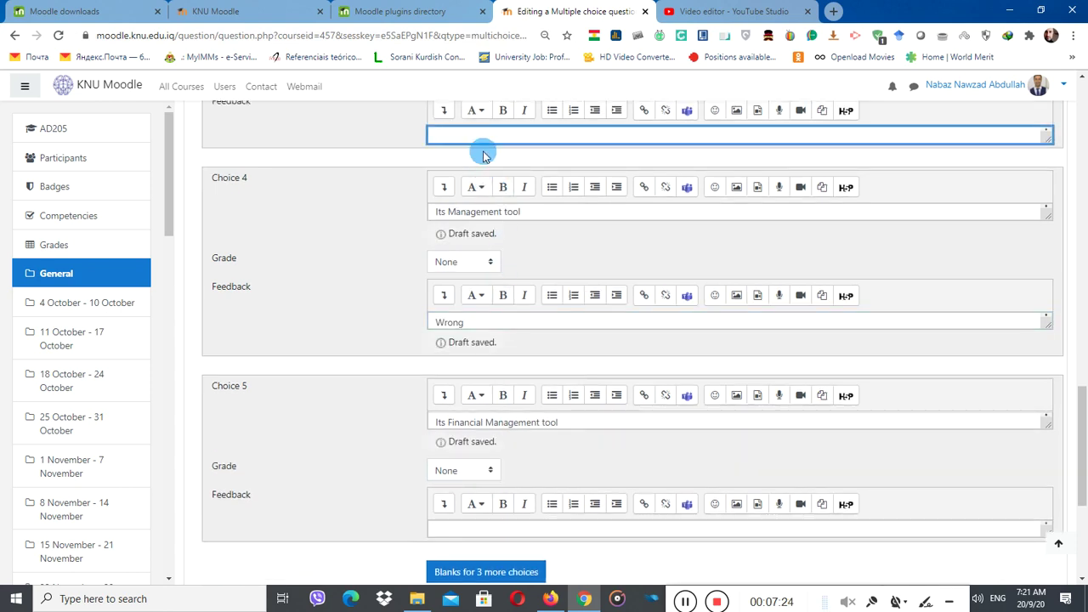
pyautogui.hotkey('ctrl', 'v')
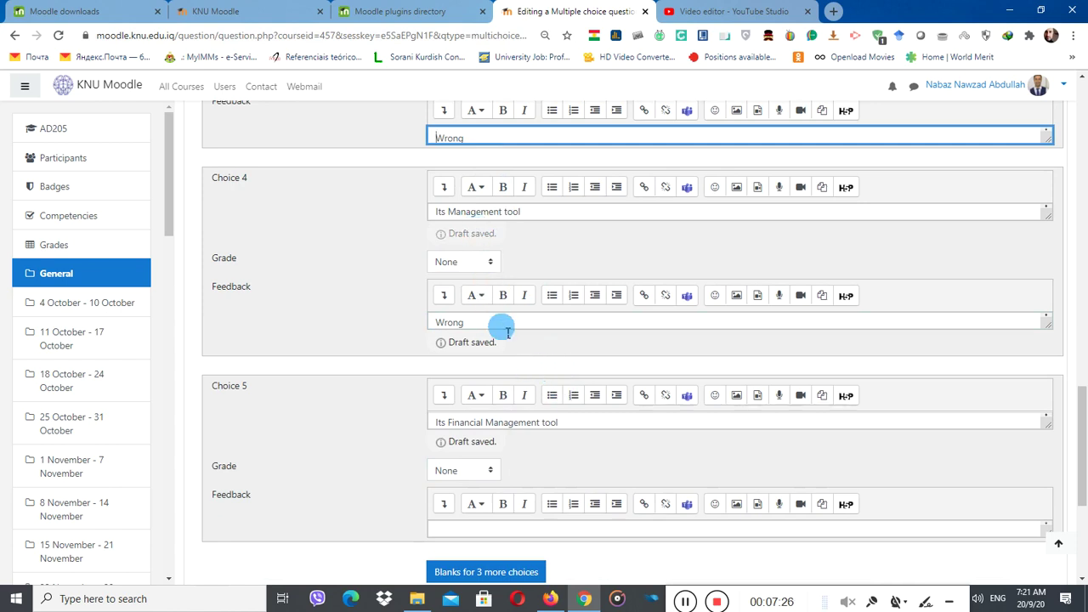
pyautogui.scroll(-2, 506, 402)
pyautogui.click(494, 329)
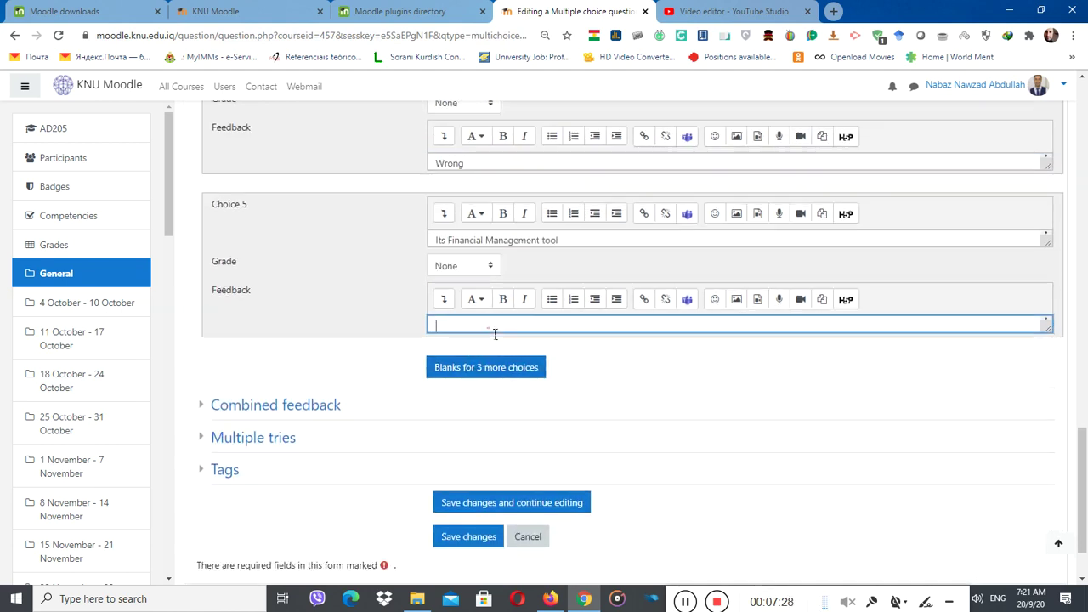
pyautogui.scroll(2, 500, 347)
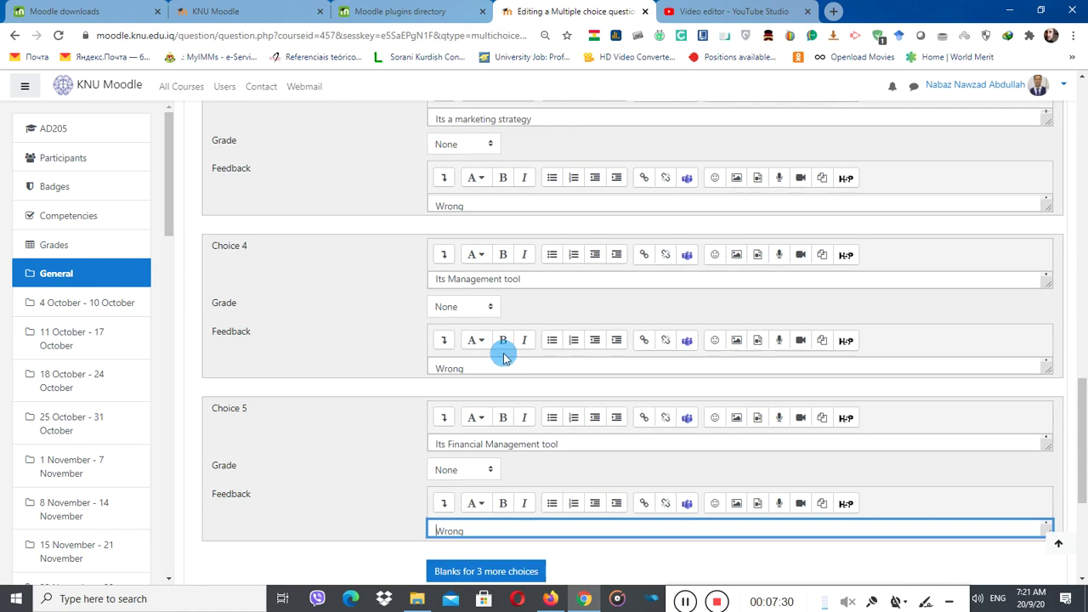
pyautogui.scroll(2, 478, 204)
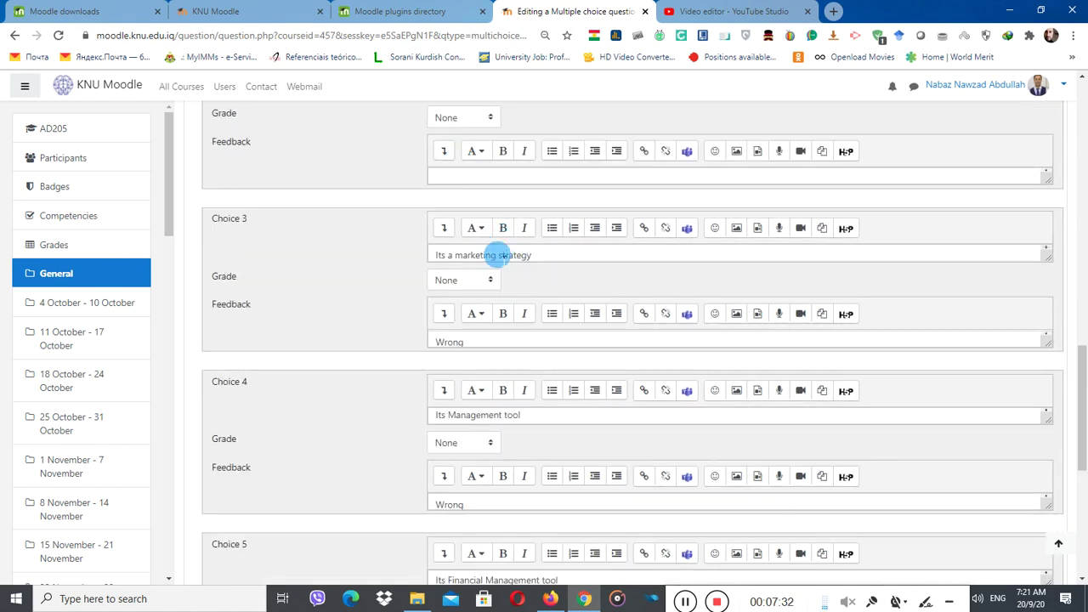
pyautogui.scroll(1, 455, 175)
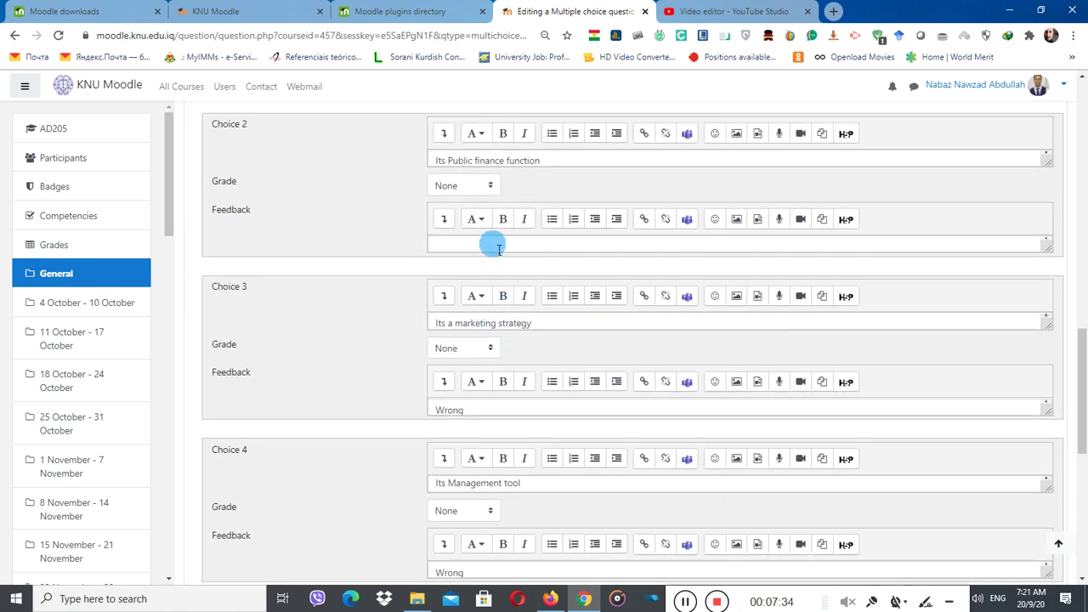
pyautogui.scroll(2, 498, 246)
pyautogui.click(517, 377)
pyautogui.hotkey('ctrl', 'v')
# - Save the completed multiple choice question to the quiz
pyautogui.scroll(-6, 491, 359)
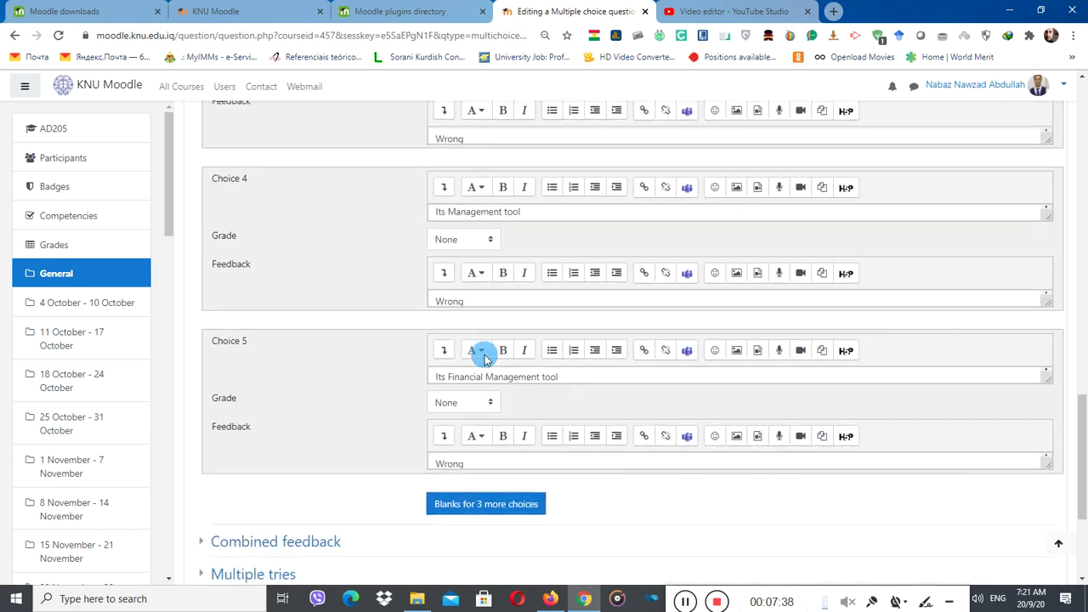
pyautogui.scroll(-2, 484, 358)
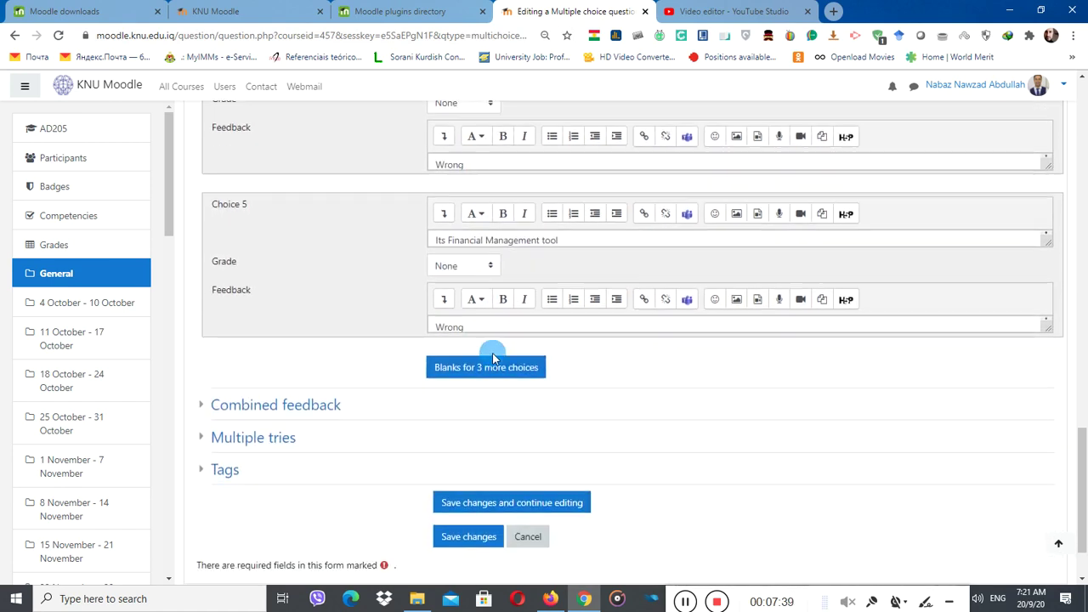
pyautogui.click(451, 374)
pyautogui.click(478, 540)
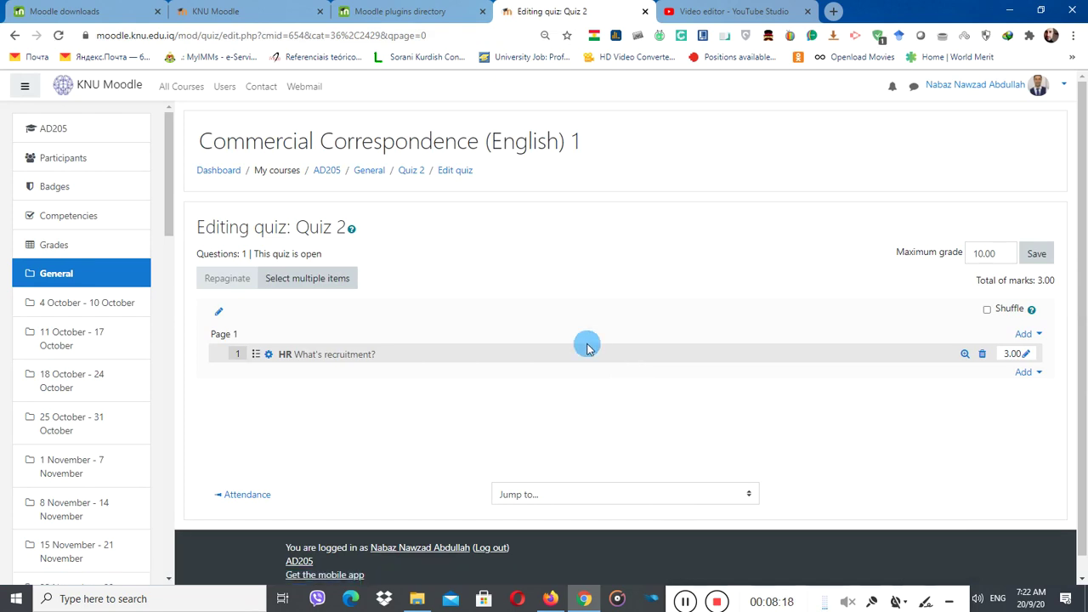
# - Open Quiz 2 from the AD205 course page and start a preview attempt
pyautogui.click(345, 359)
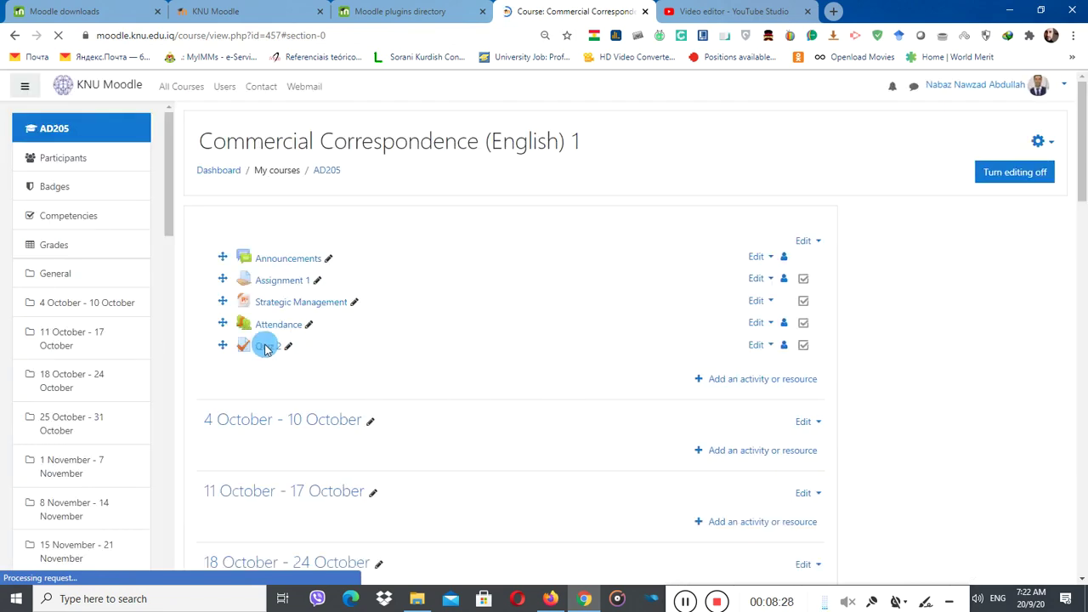
pyautogui.click(268, 213)
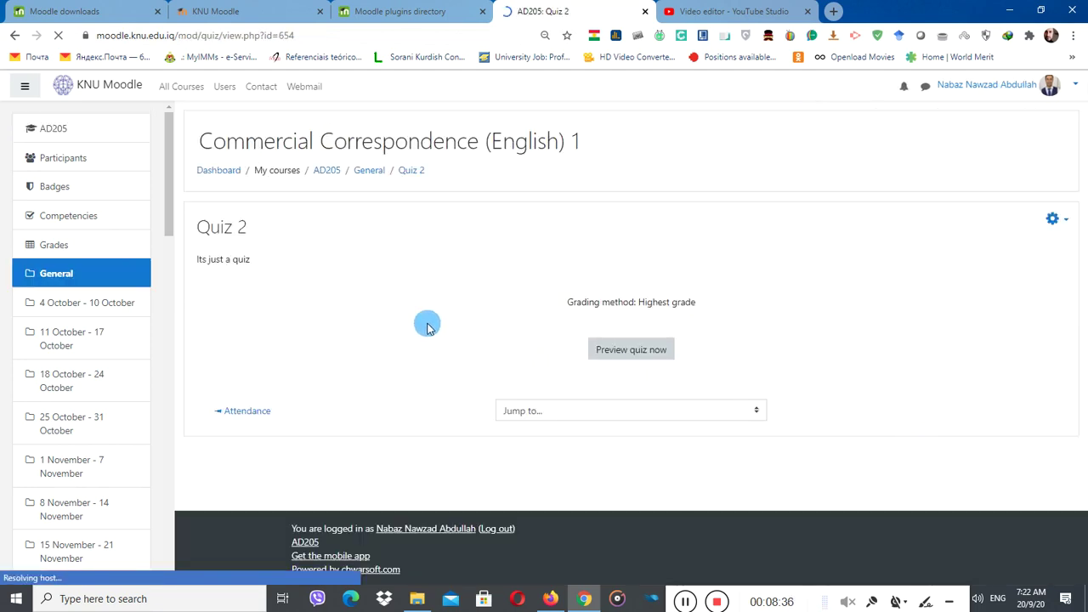
pyautogui.click(627, 349)
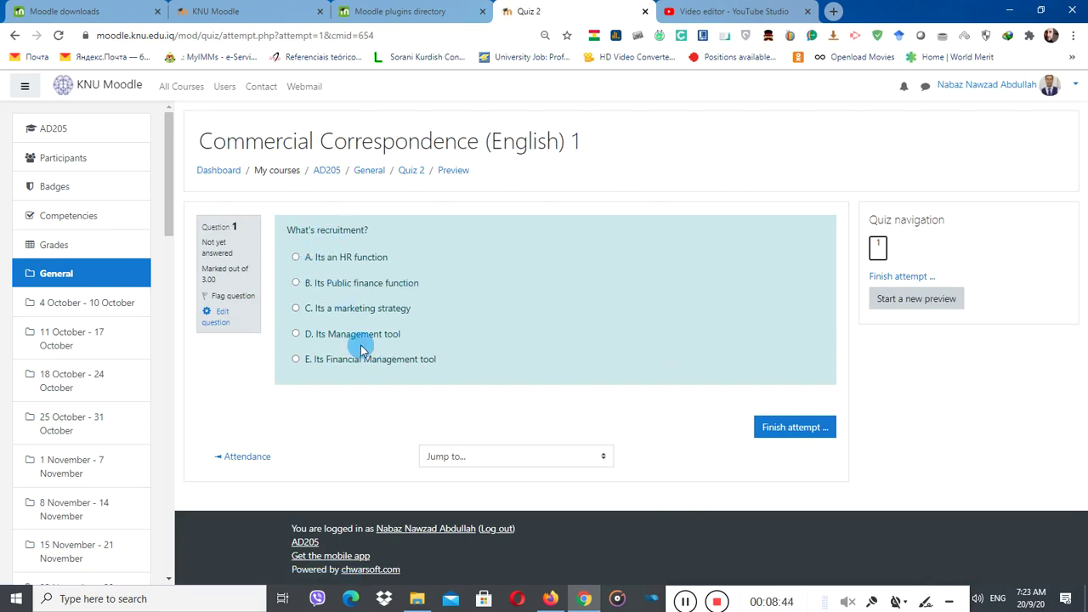
# - Answer the recruitment question with "Its an HR function" after trying option B, and finish the attempt
pyautogui.click(296, 258)
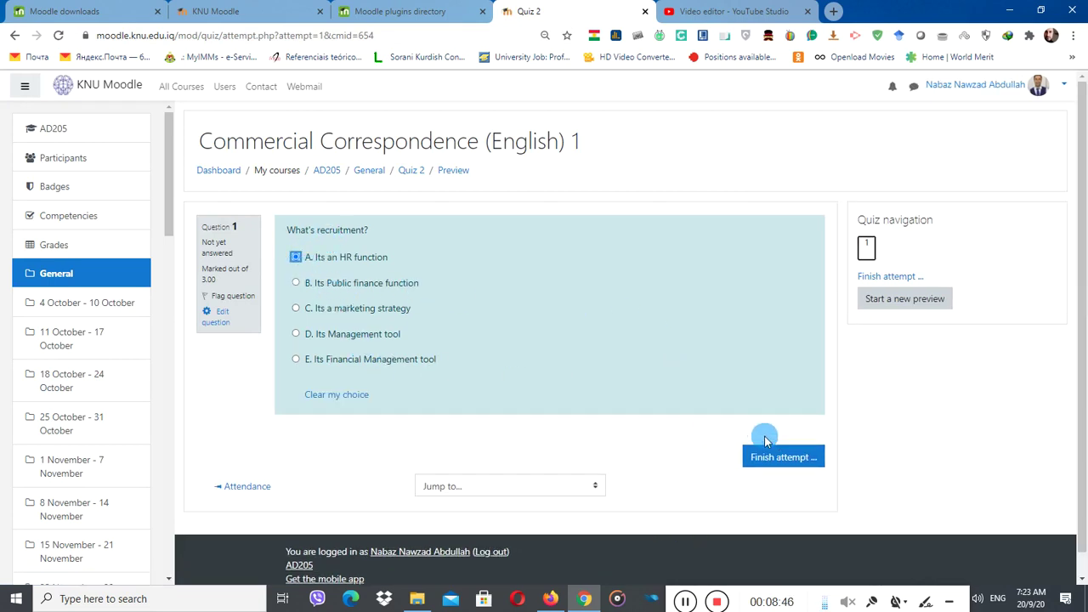
pyautogui.click(296, 283)
pyautogui.click(295, 257)
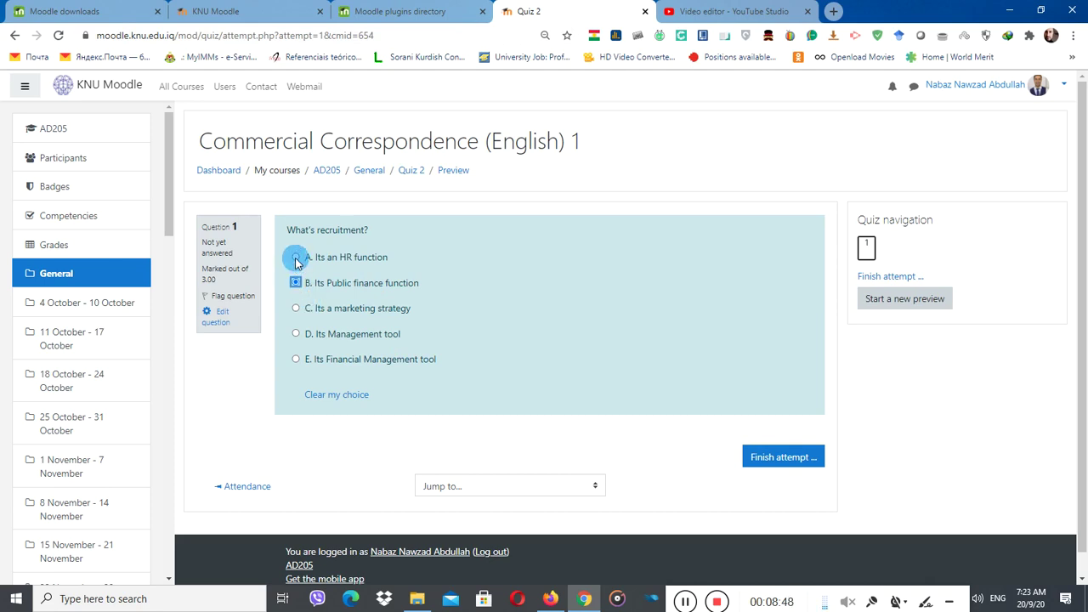
pyautogui.click(806, 455)
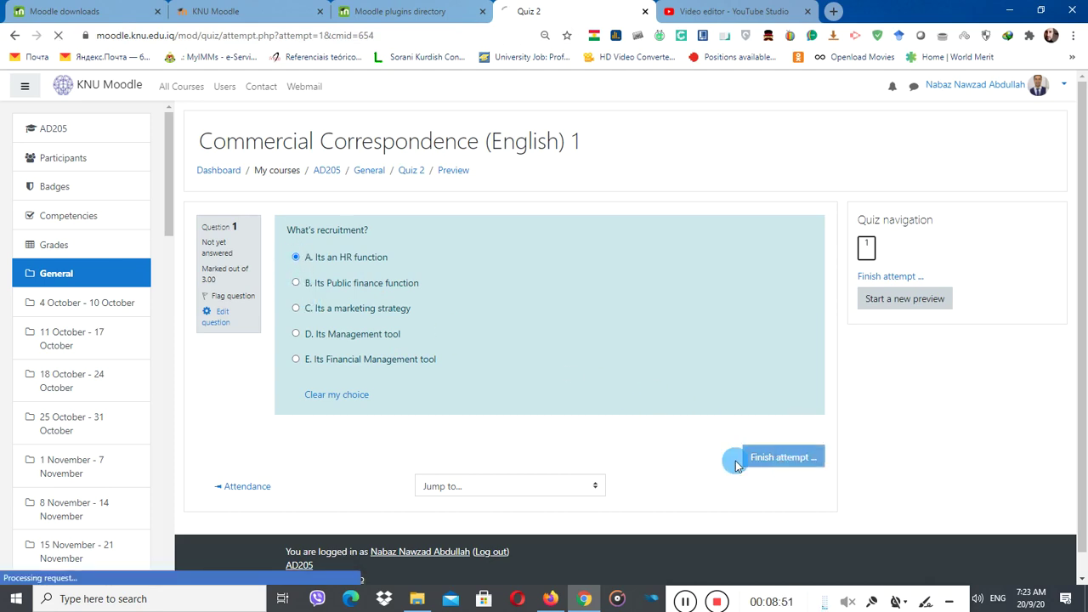